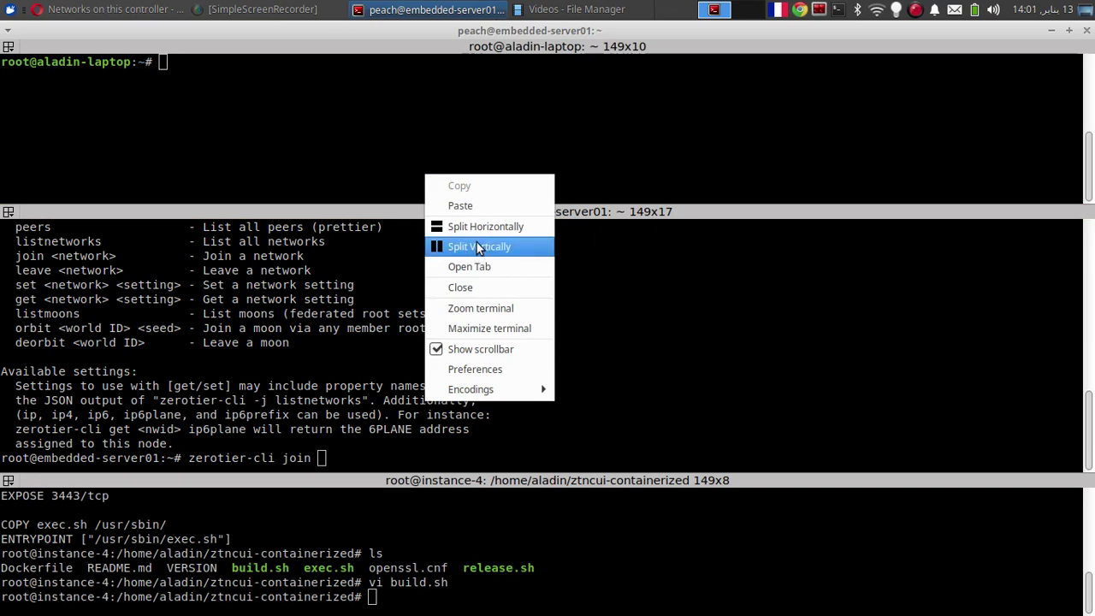
Paste network ID a8491f19f9a831e2 into zerotier-cli join on the embedded server and run it
left_click(484, 206)
key("Return")
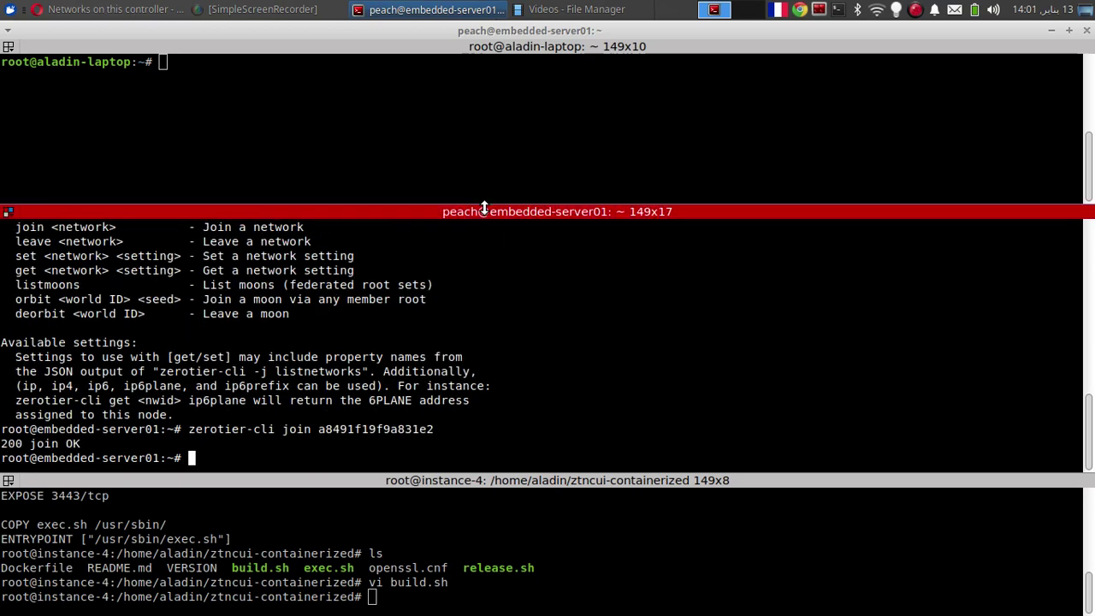
key("alt+Tab")
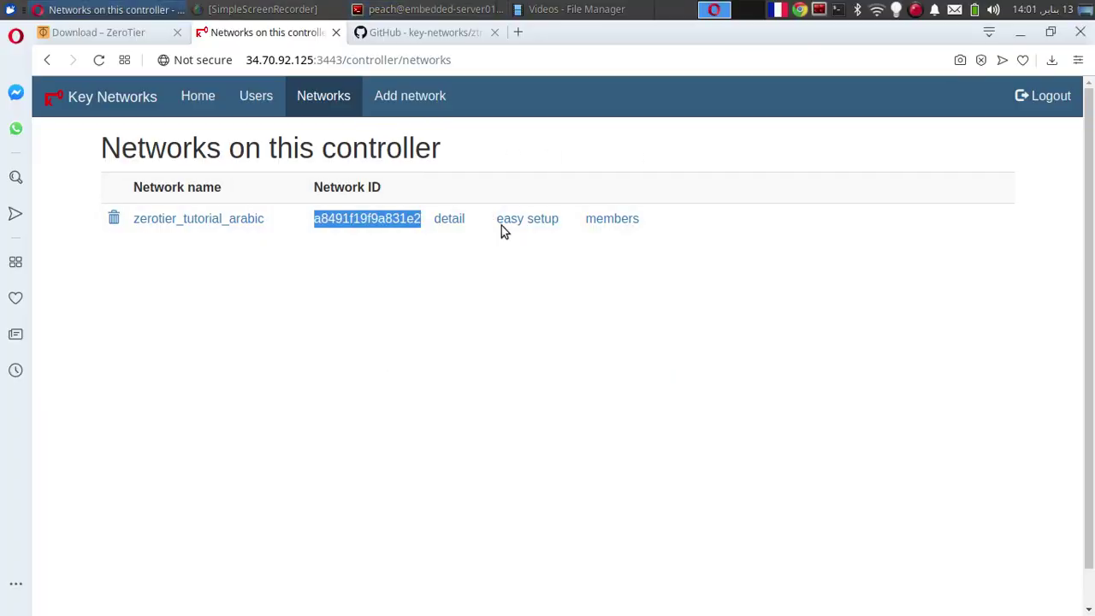
Authorize member opi pc2 on zerotier_tutorial_arabic and view its IP assignment page
left_click(606, 222)
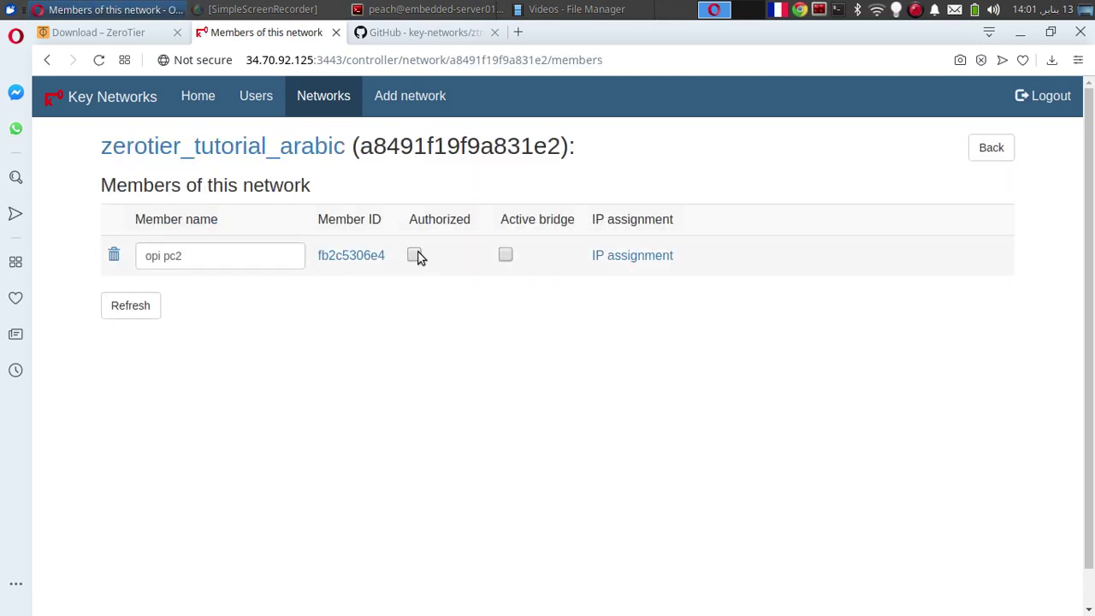
left_click(623, 257)
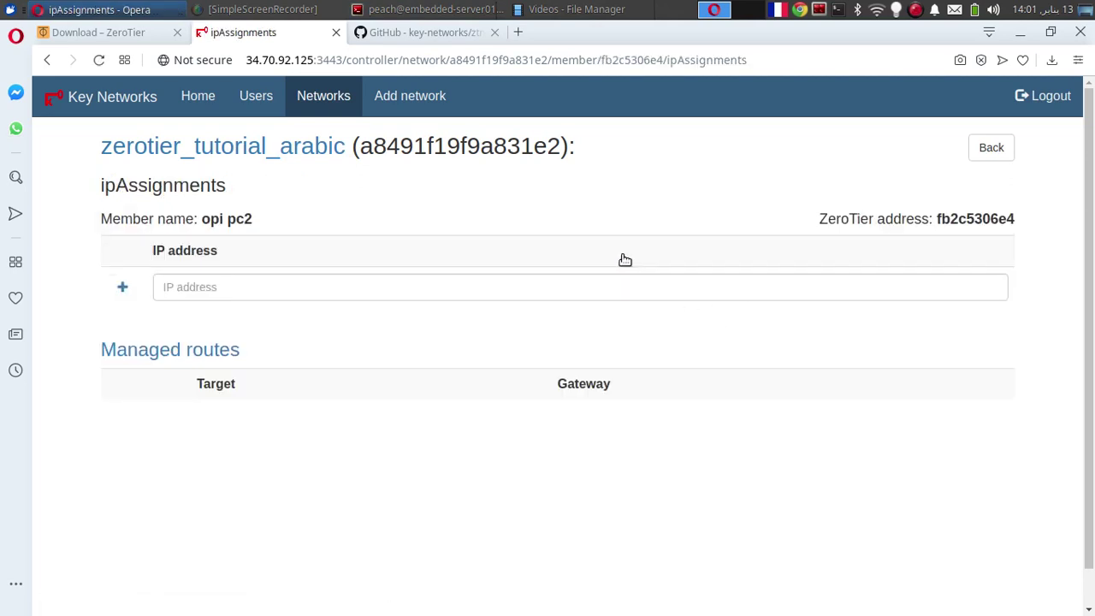
left_click(47, 61)
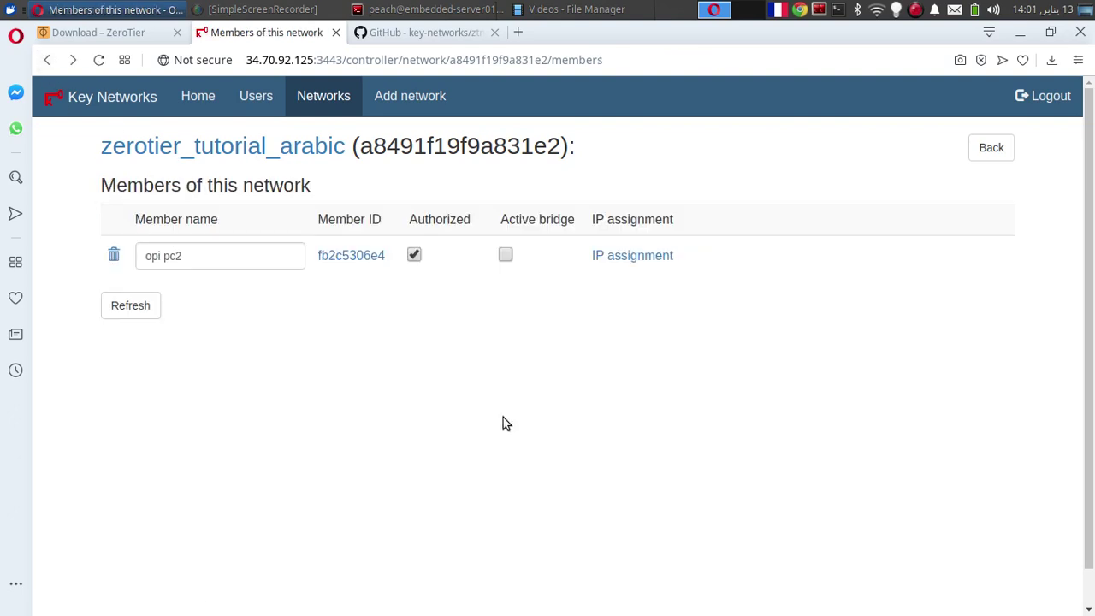
key("alt+Tab")
Start zerotier-one in the background on the server, then kill it with pkill -9
type("zerotier-")
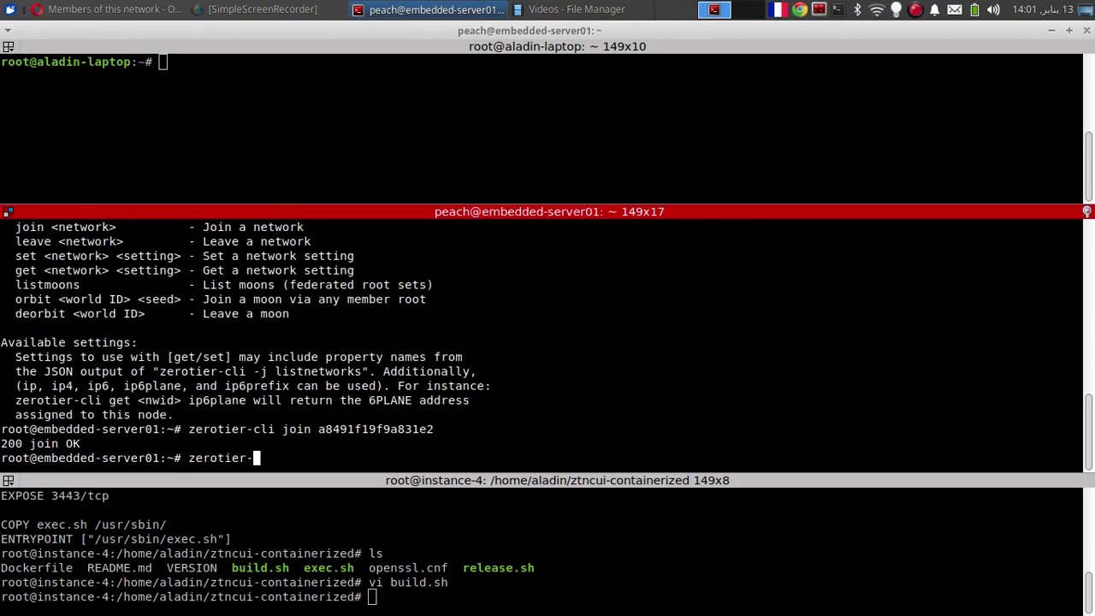
type("one &")
key("Return")
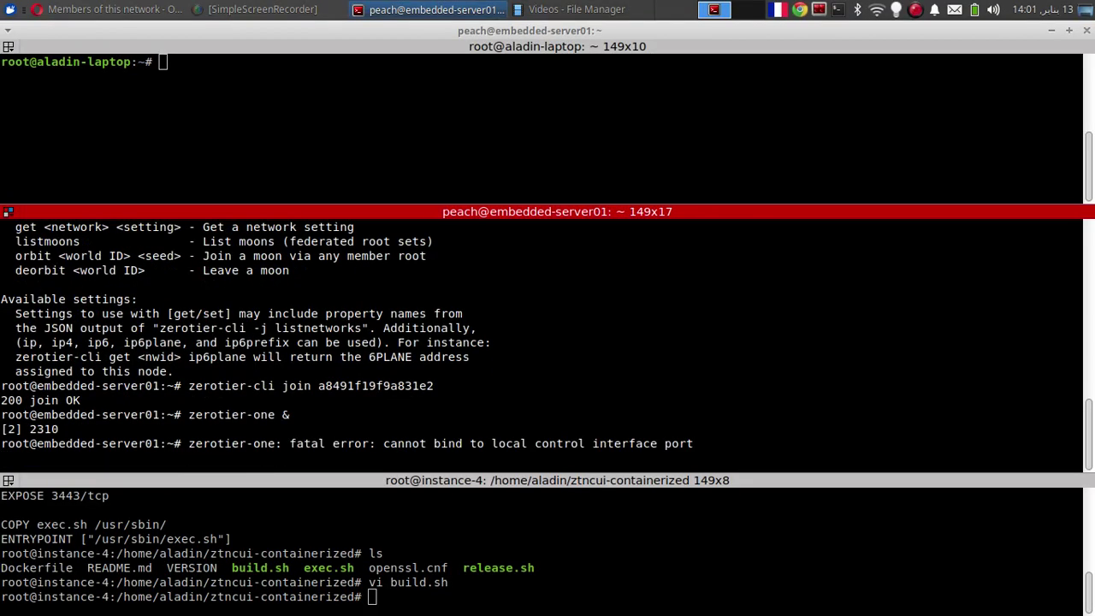
key("Return")
type("pkill -9")
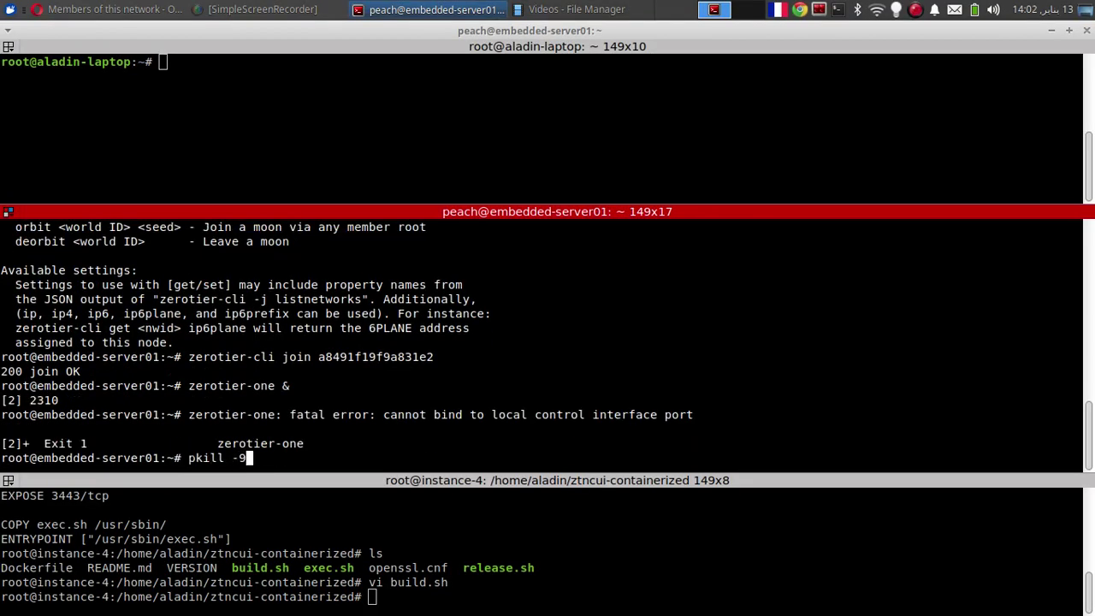
type(" zerotier-one")
key("Return")
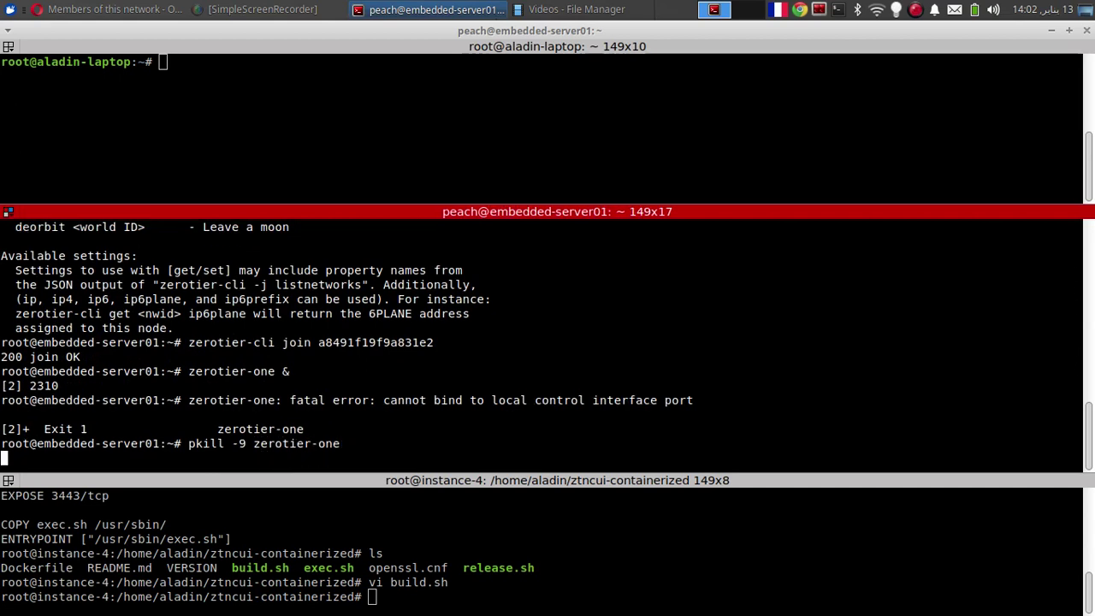
Restart zerotier-one and confirm with lsof -i that it listens on port 9993
key("Up")
key("Up")
key("Return")
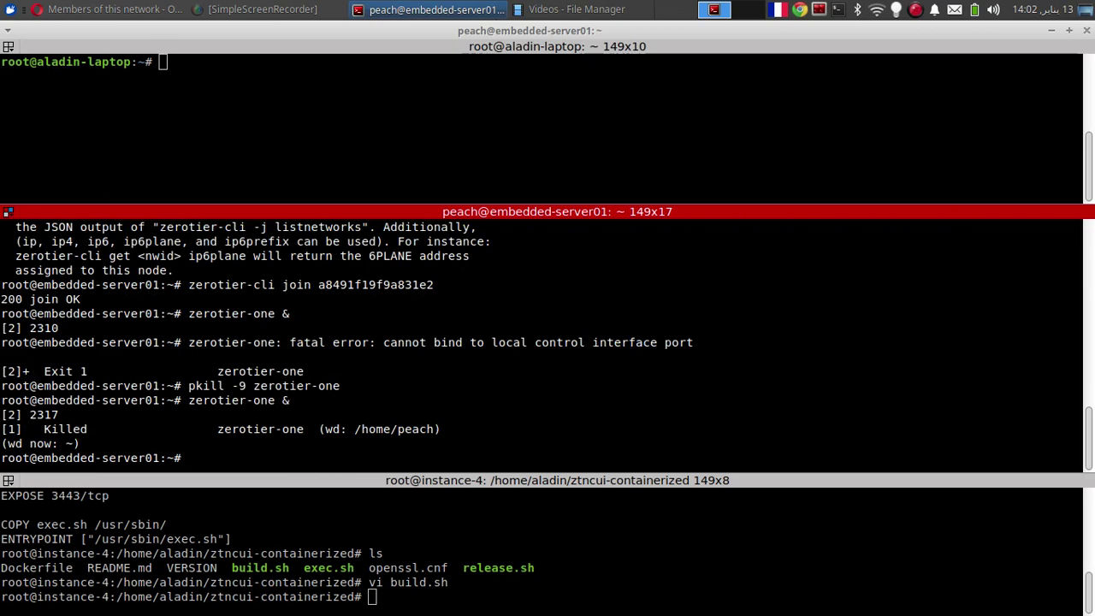
key("Return")
key("Return")
key("Up")
key("Return")
key("Return")
type("lsof -i")
key("Return")
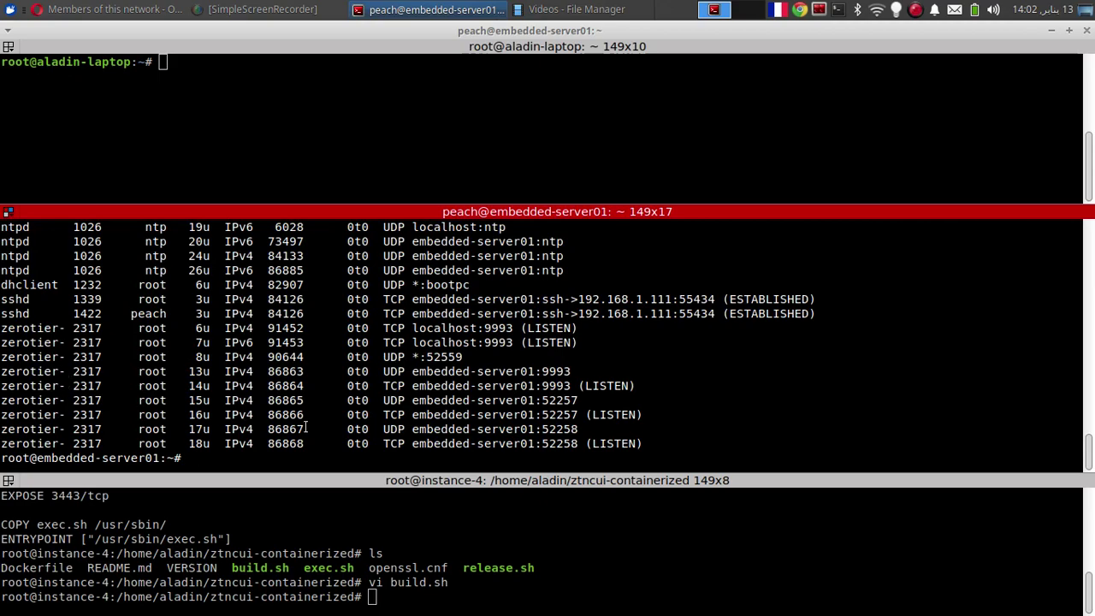
key("alt+Tab")
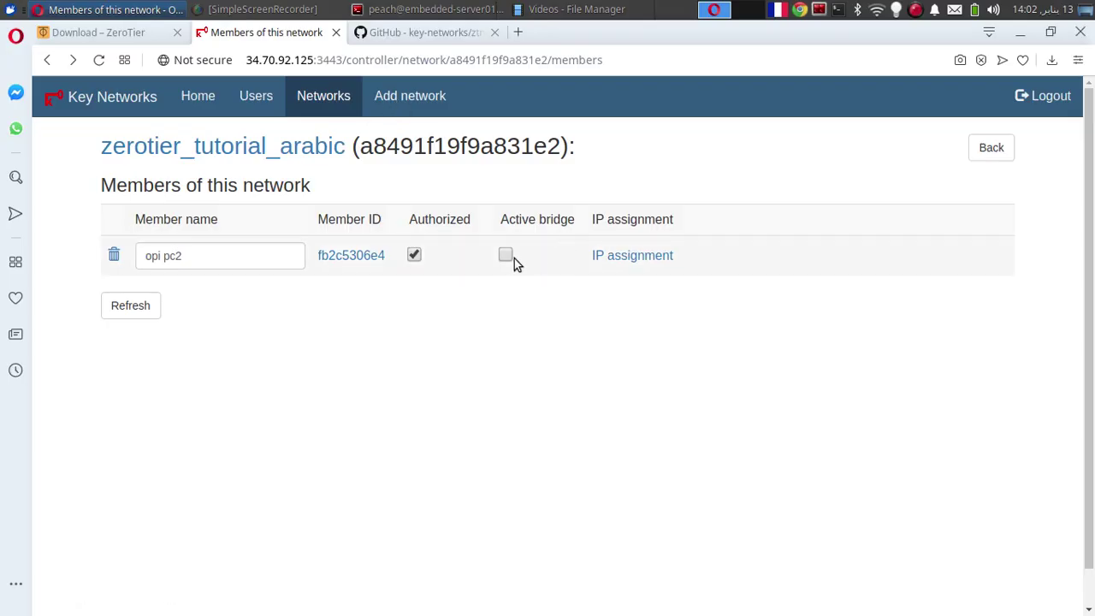
Switch off Active bridge for opi pc2 and refresh the members list twice
left_click(507, 256)
left_click(133, 314)
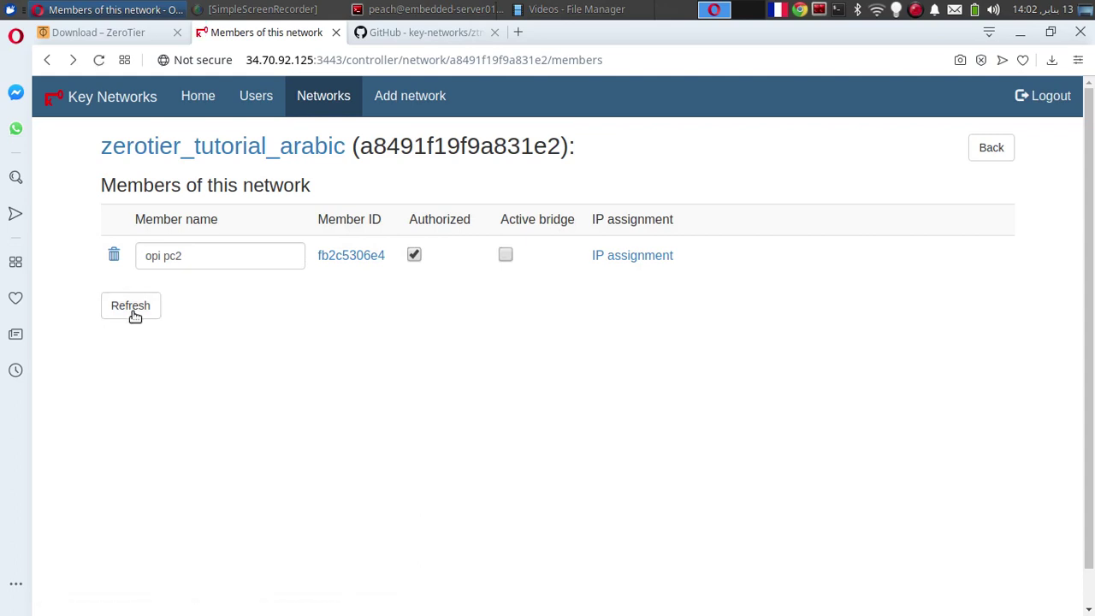
left_click(134, 315)
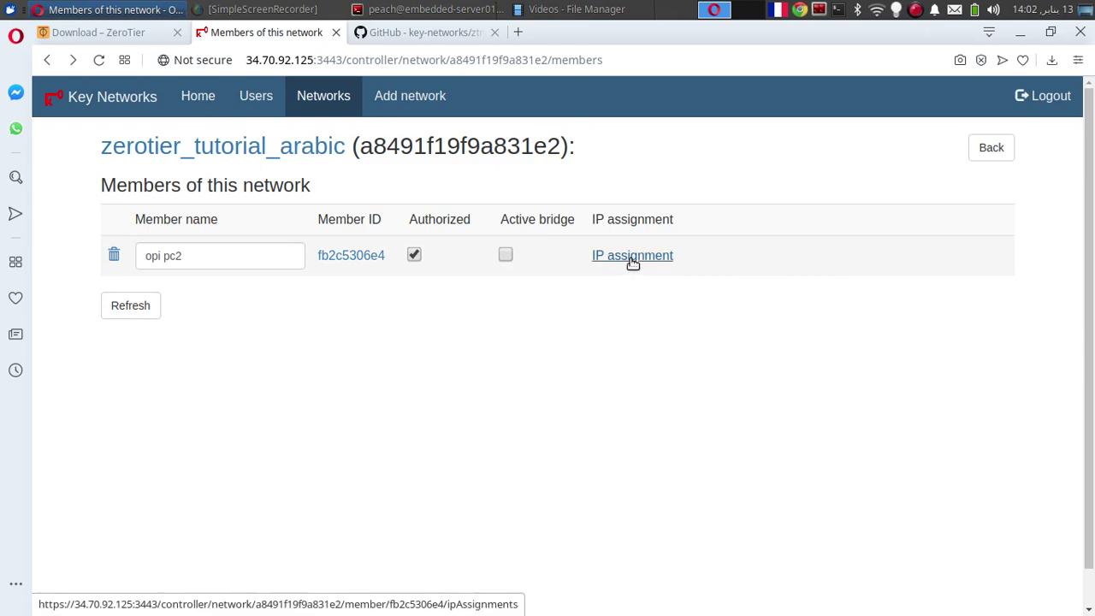
key("alt+Tab")
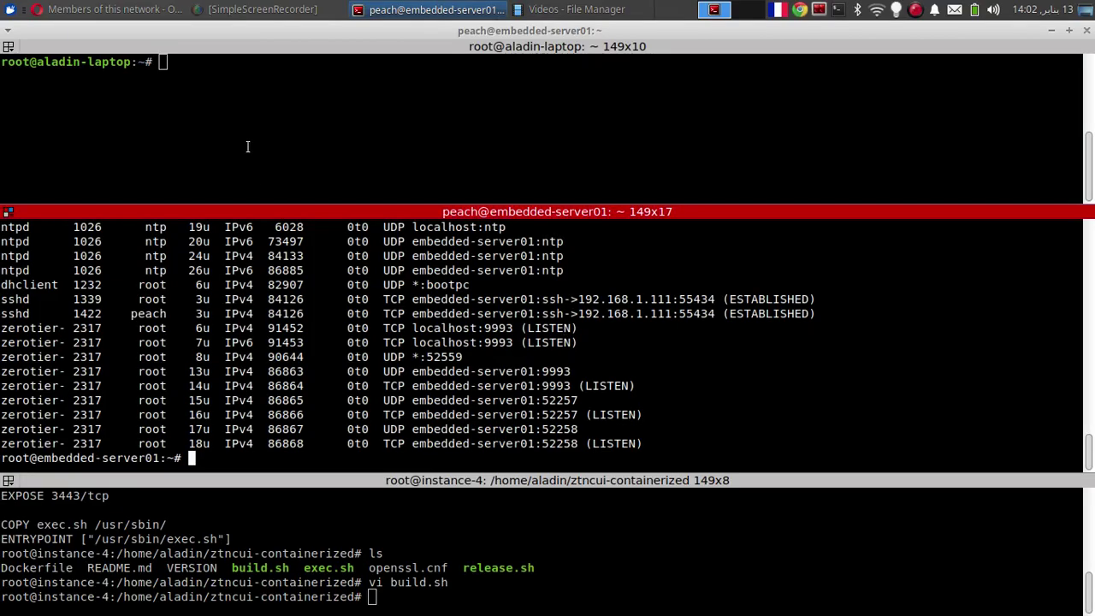
Recall the zerotier-cli join command in the server pane and copy it
left_click(266, 96)
key("Up")
key("Up")
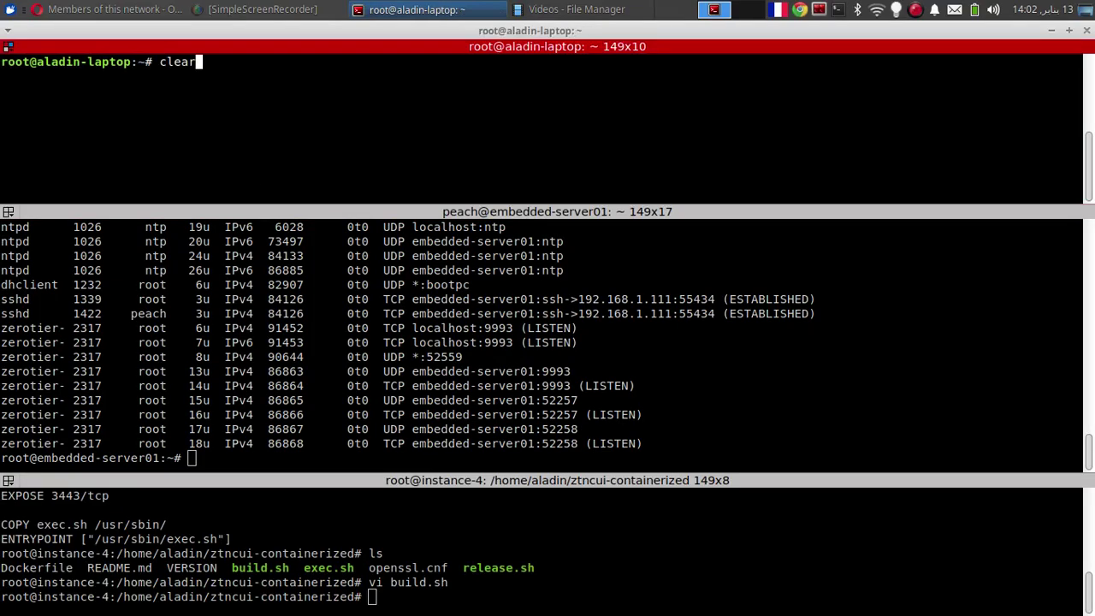
key("alt+Down")
key("Up")
key("Up")
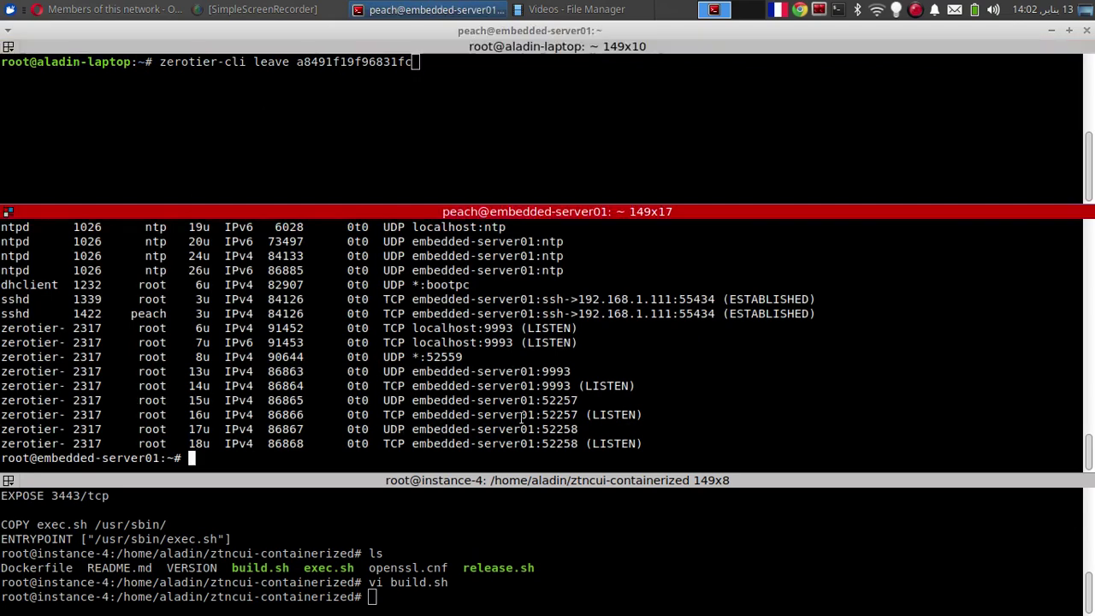
key("Up")
key("Down")
key("Down")
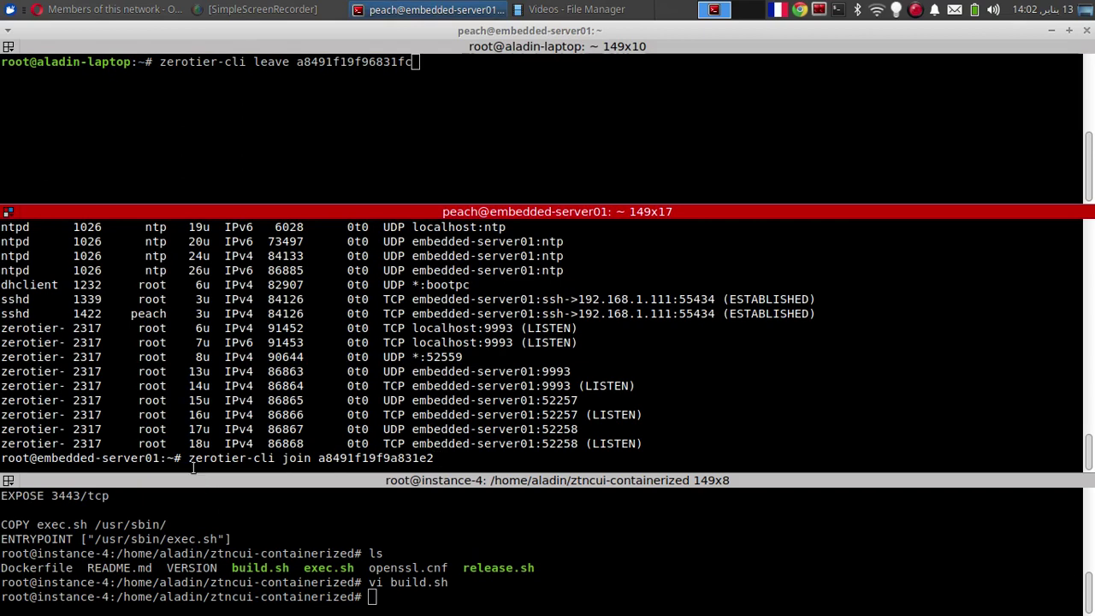
left_click_drag(188, 458, 438, 462)
right_click(417, 460)
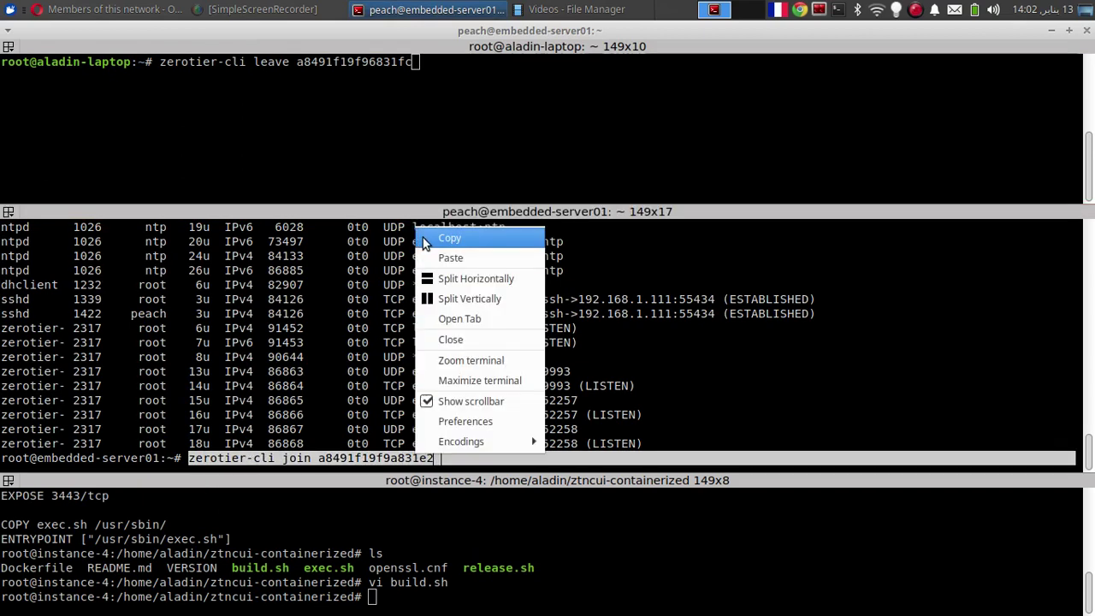
left_click(424, 236)
key("ctrl+c")
Paste the join command into the laptop pane and run it
left_click(386, 108)
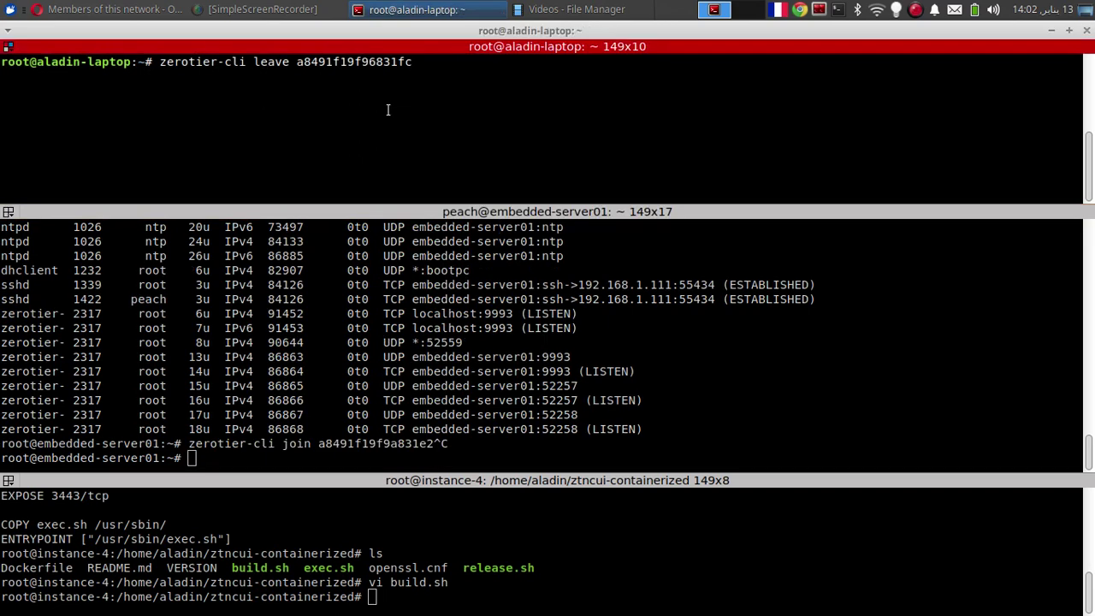
key("ctrl+c")
right_click(387, 109)
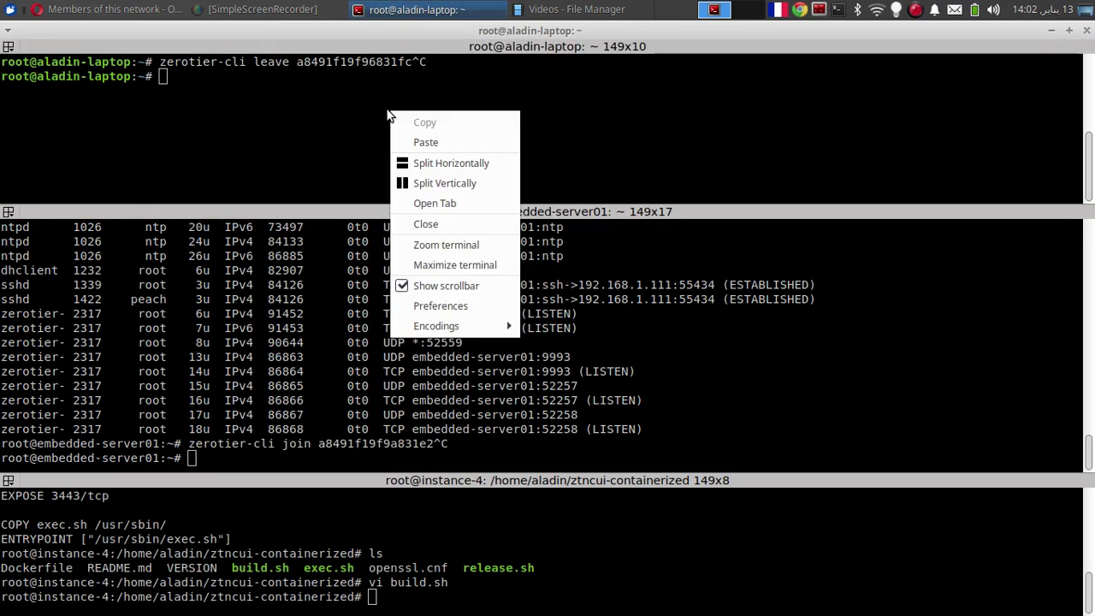
left_click(428, 140)
key("Return")
key("Return")
key("alt+Tab")
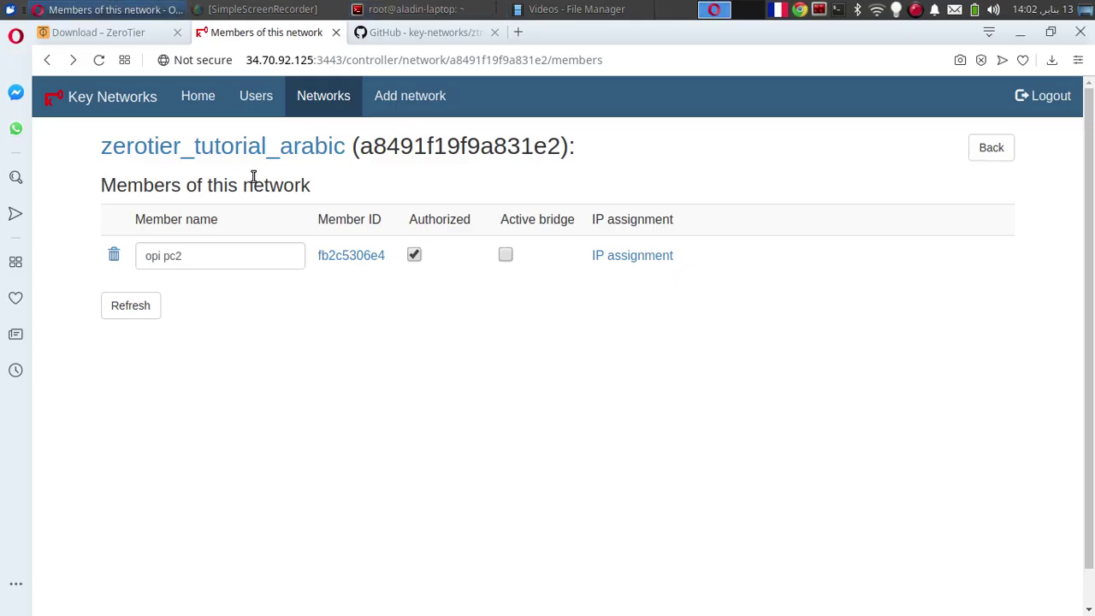
Authorize the laptop member and try adding an IP on its IP assignment page
left_click(130, 308)
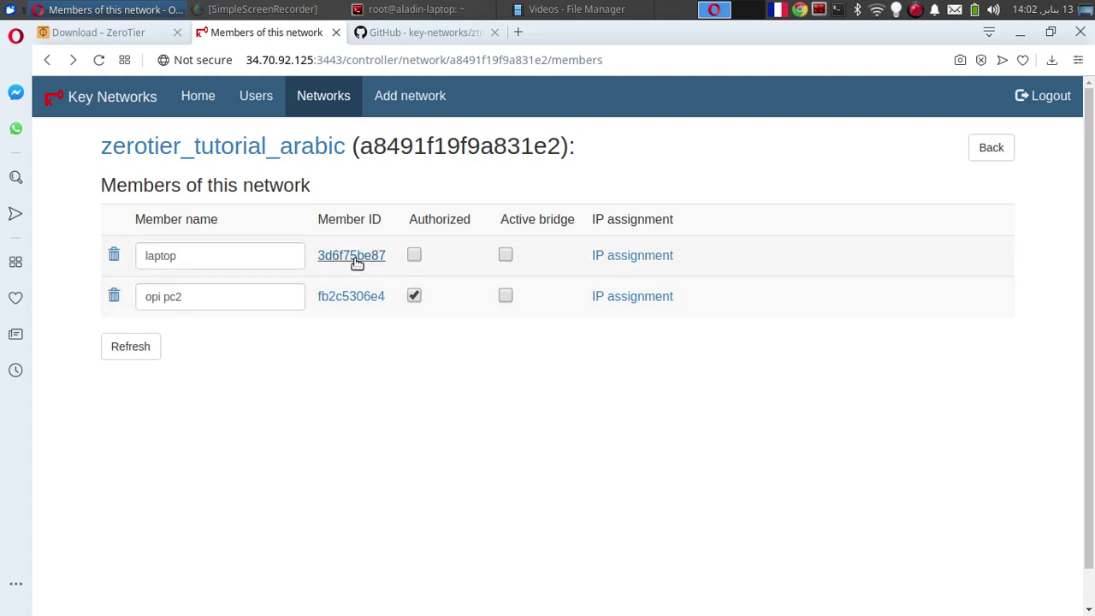
left_click(414, 254)
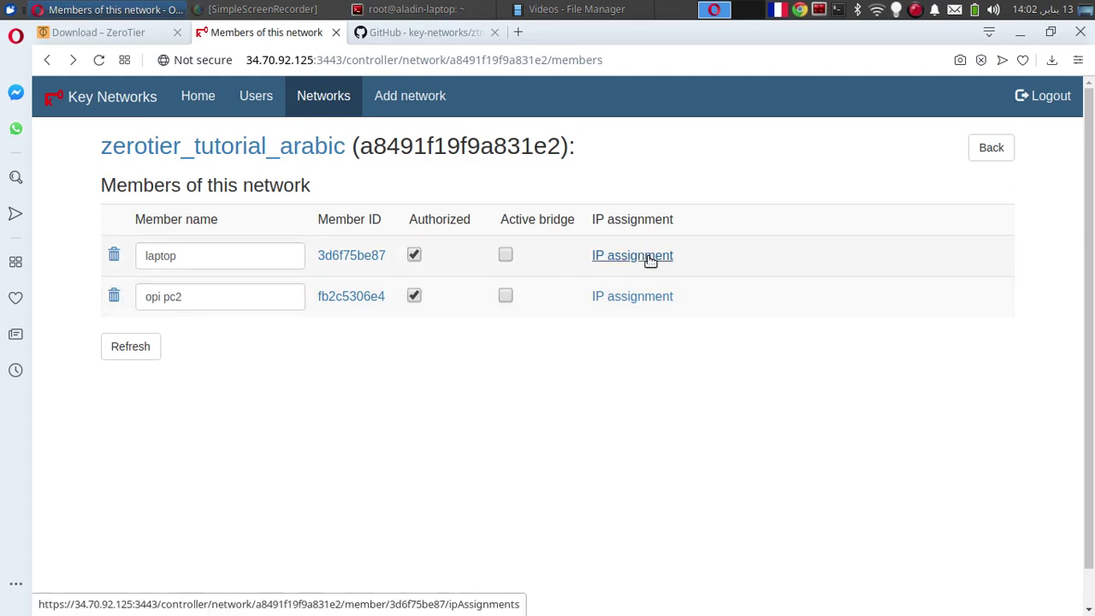
left_click(650, 261)
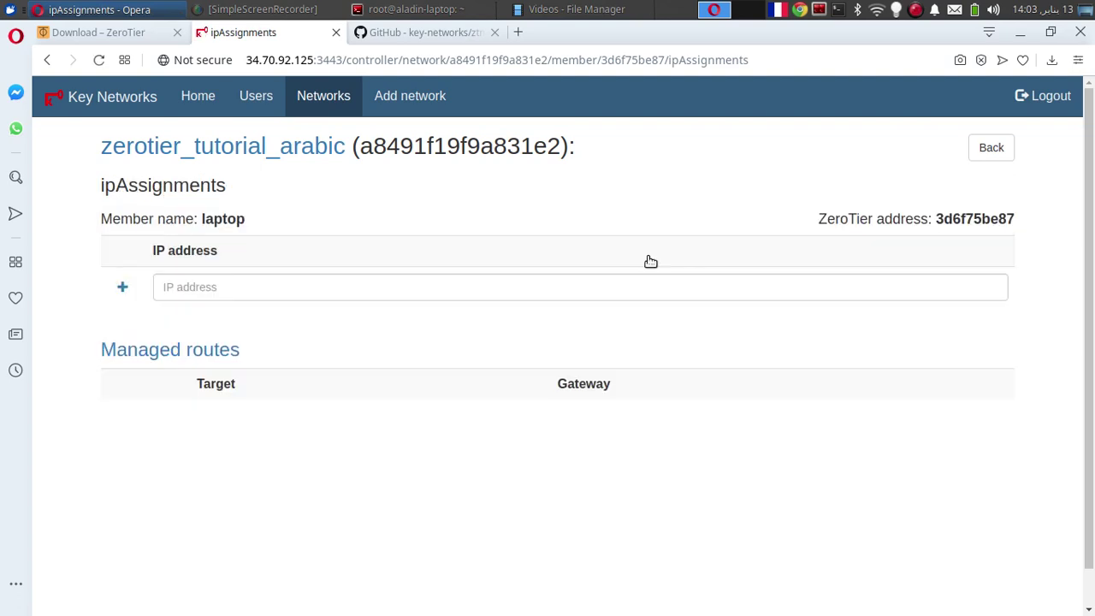
left_click(124, 285)
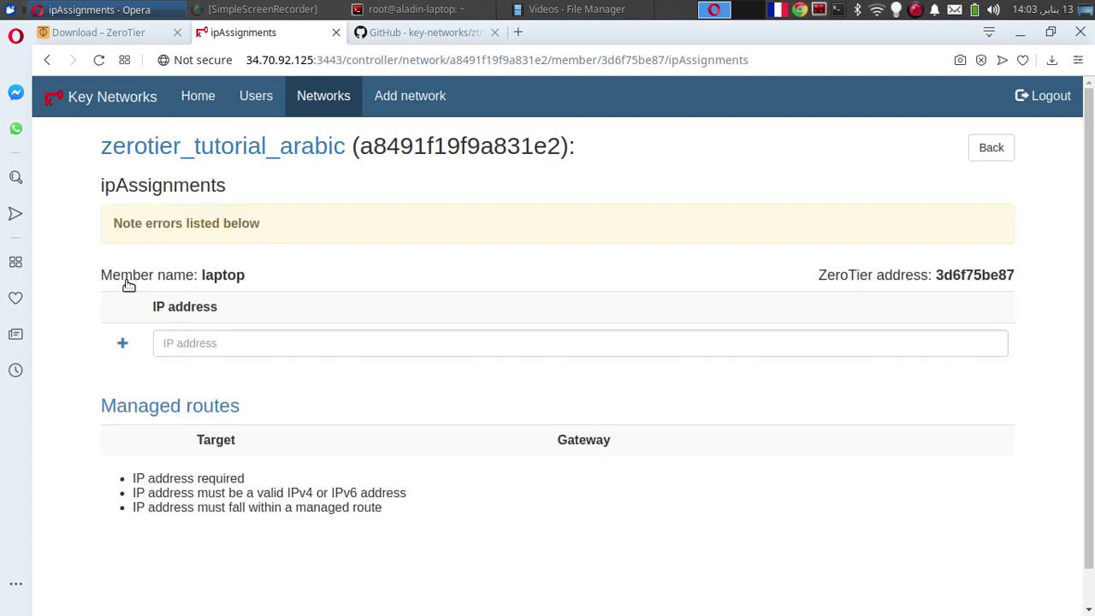
Go through Users and Home to list all networks on the controller
left_click(236, 98)
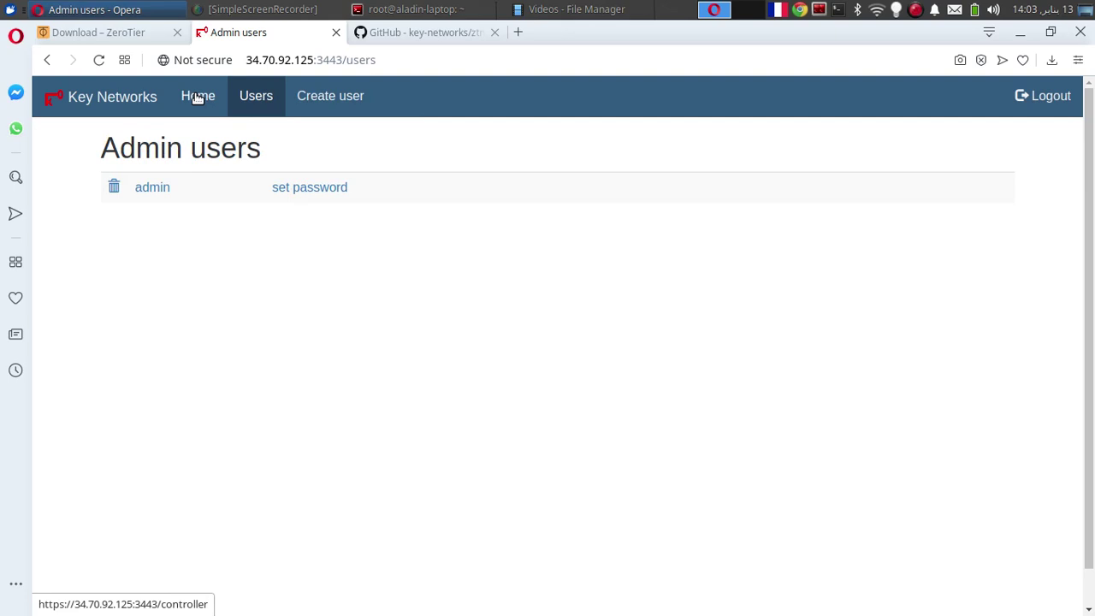
left_click(198, 98)
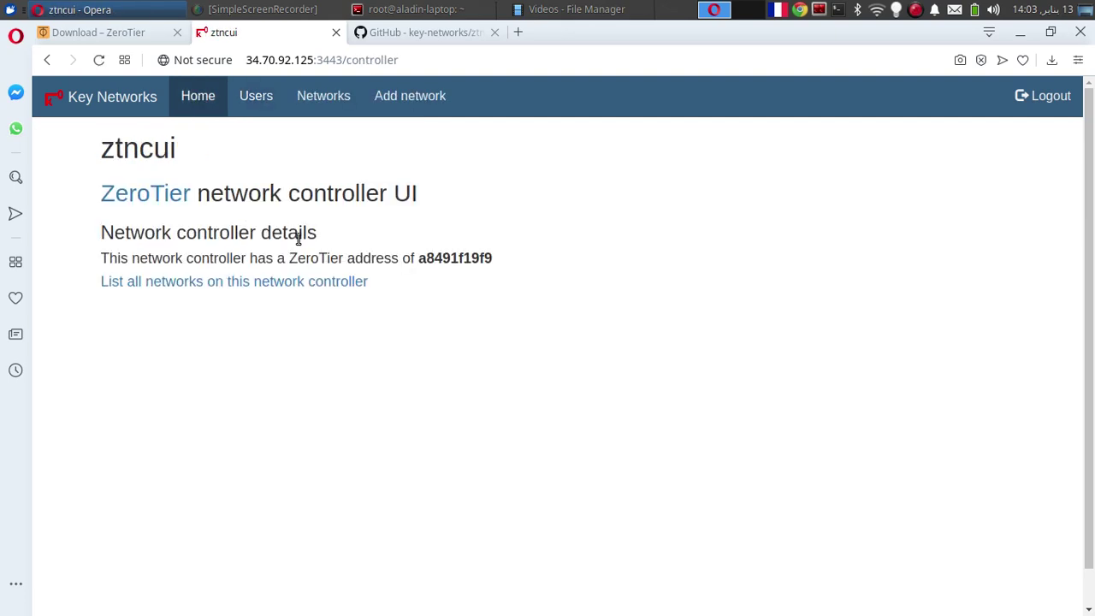
left_click(249, 282)
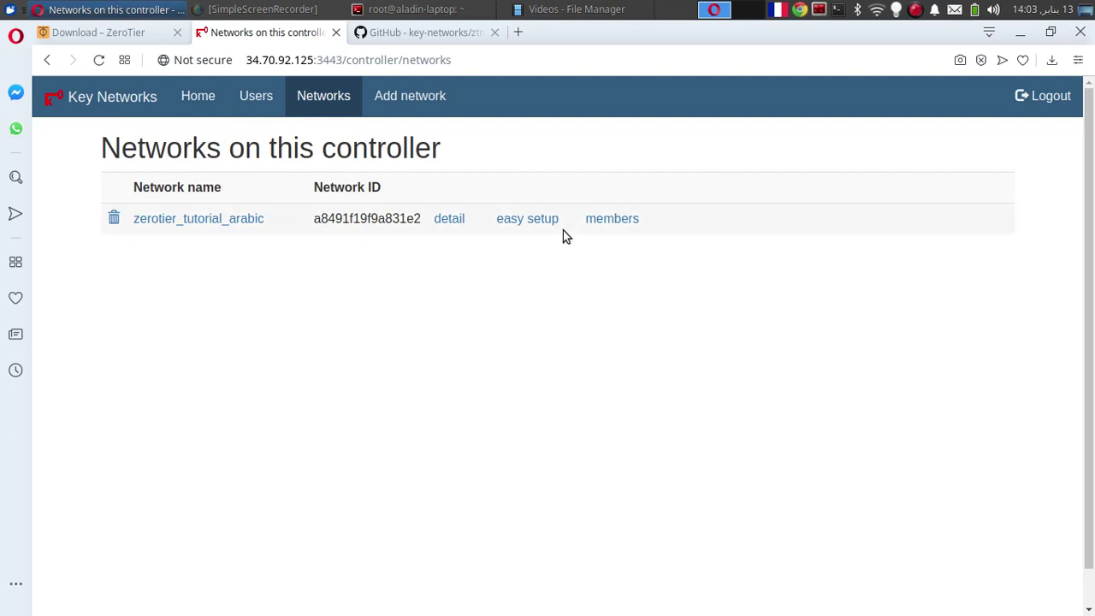
Easy-setup zerotier_tutorial_arabic with 10.10.234.0/24 and pool 10.10.234.1–10.10.234.254
left_click(540, 221)
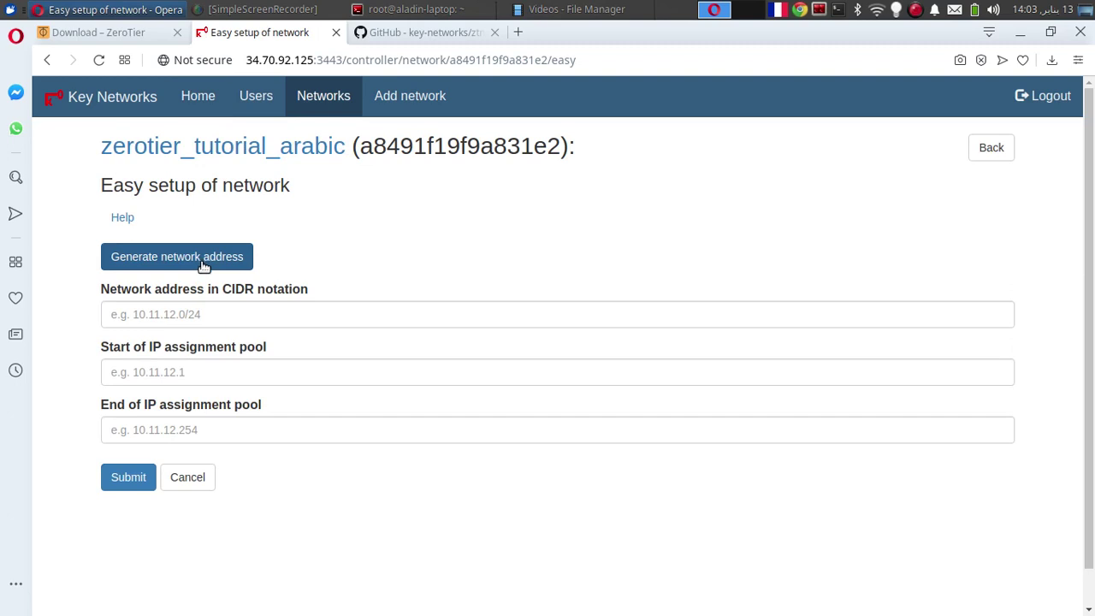
left_click(203, 265)
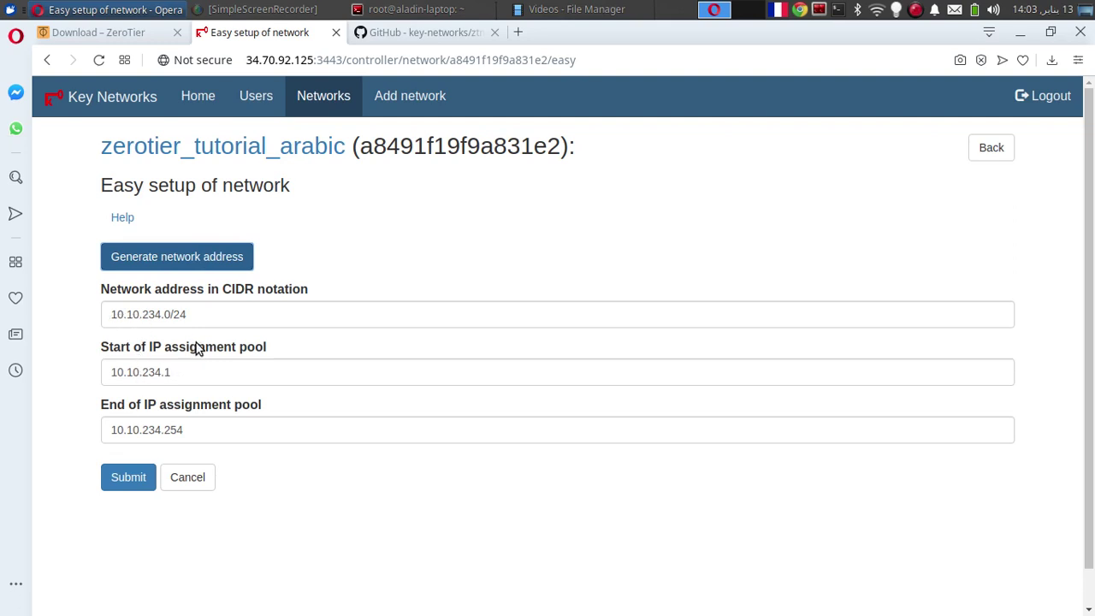
left_click(122, 480)
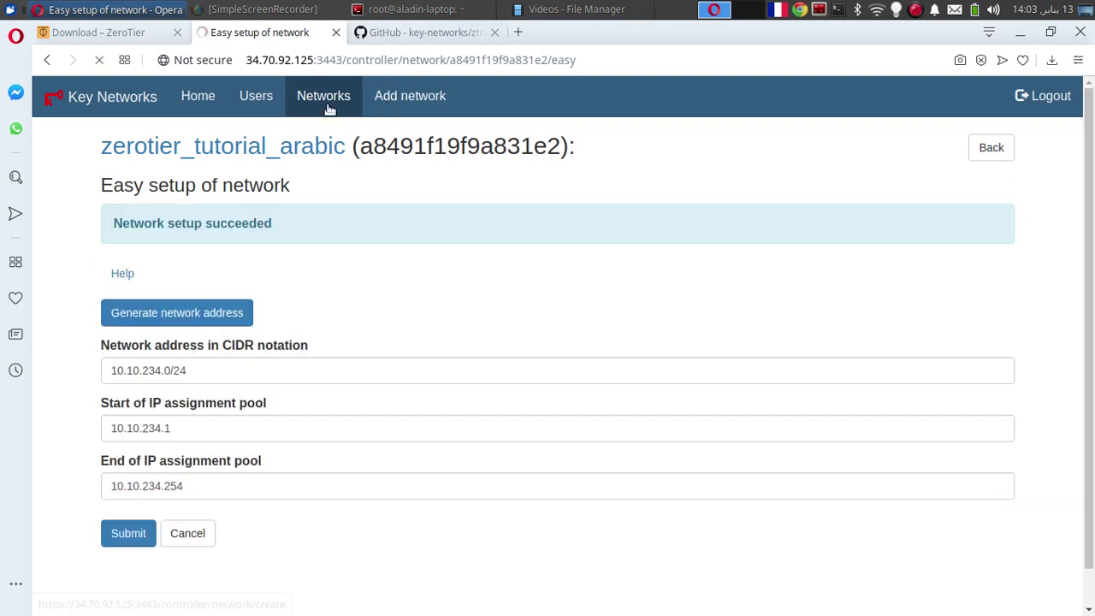
Return to the networks list and open zerotier_tutorial_arabic's settings page
left_click(383, 106)
left_click(329, 99)
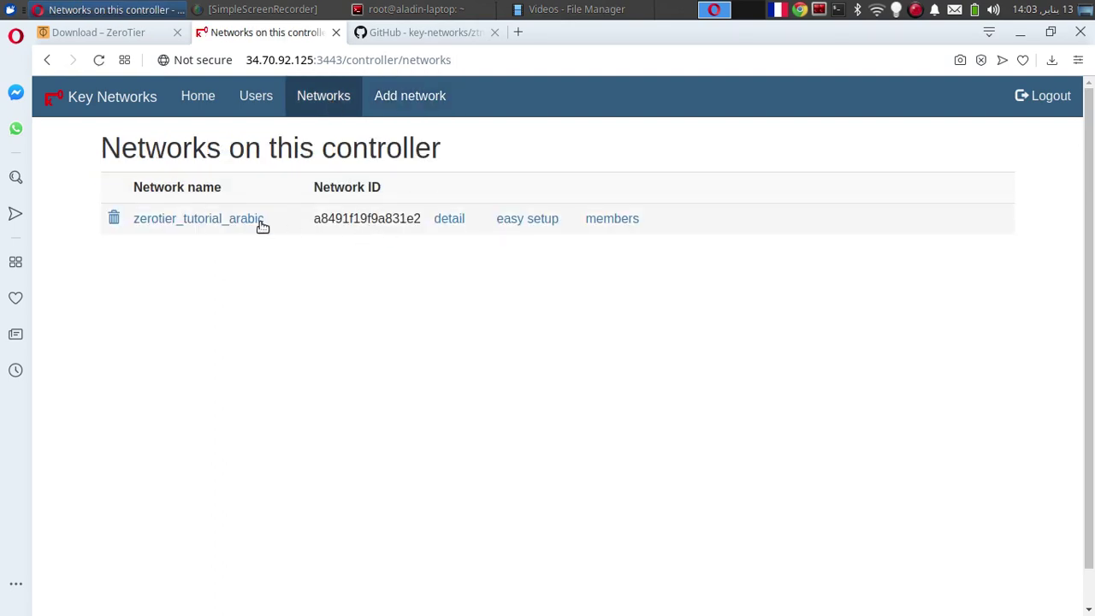
left_click(237, 217)
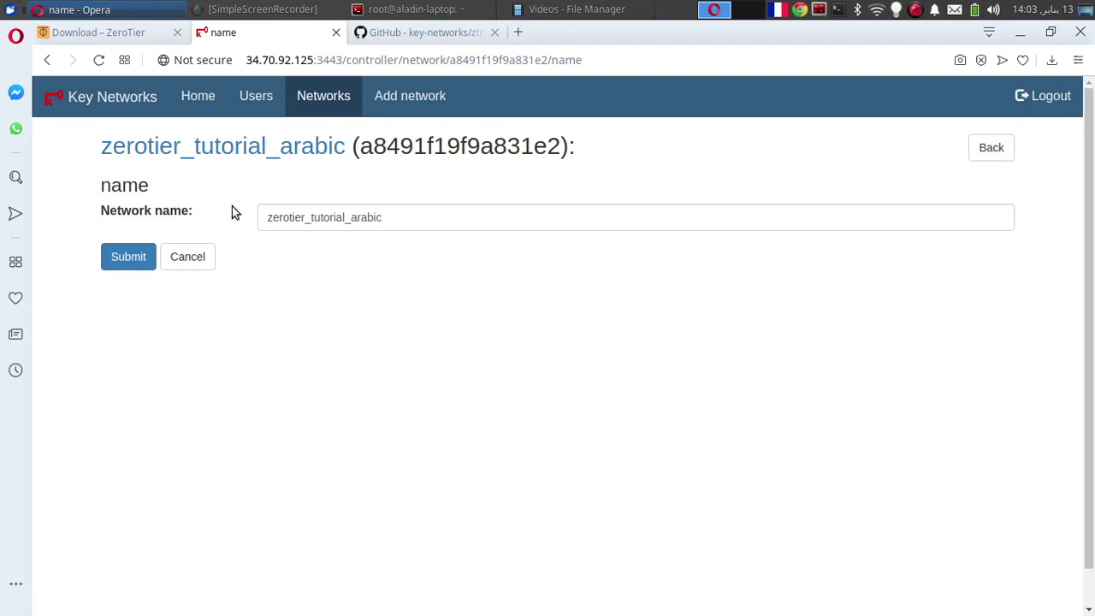
Open the tutorial network's members and copy the laptop's address 10.10.234.202
left_click(47, 59)
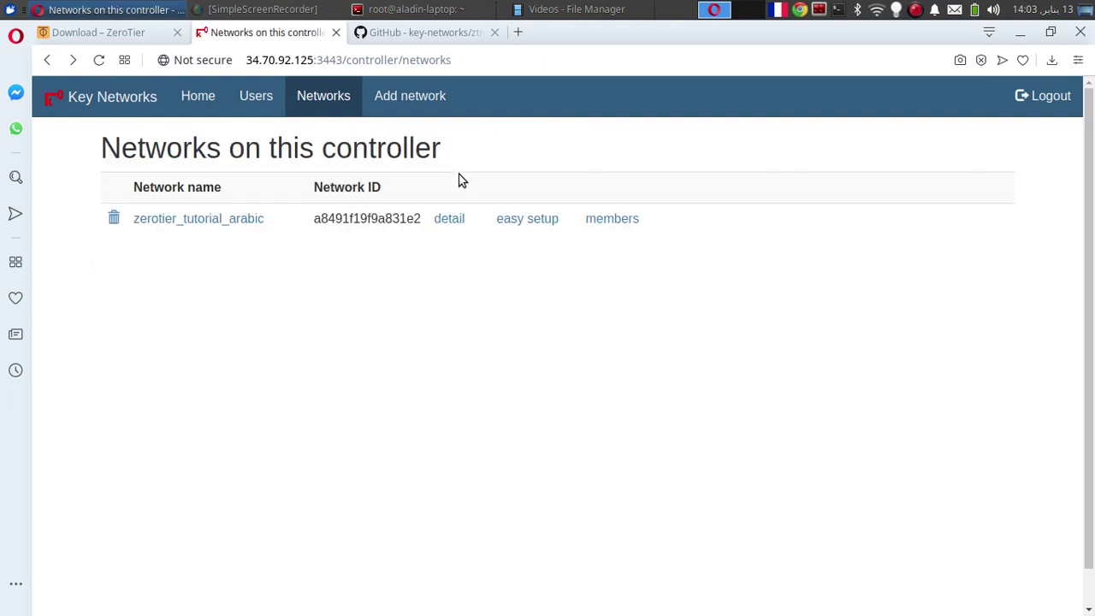
left_click(602, 221)
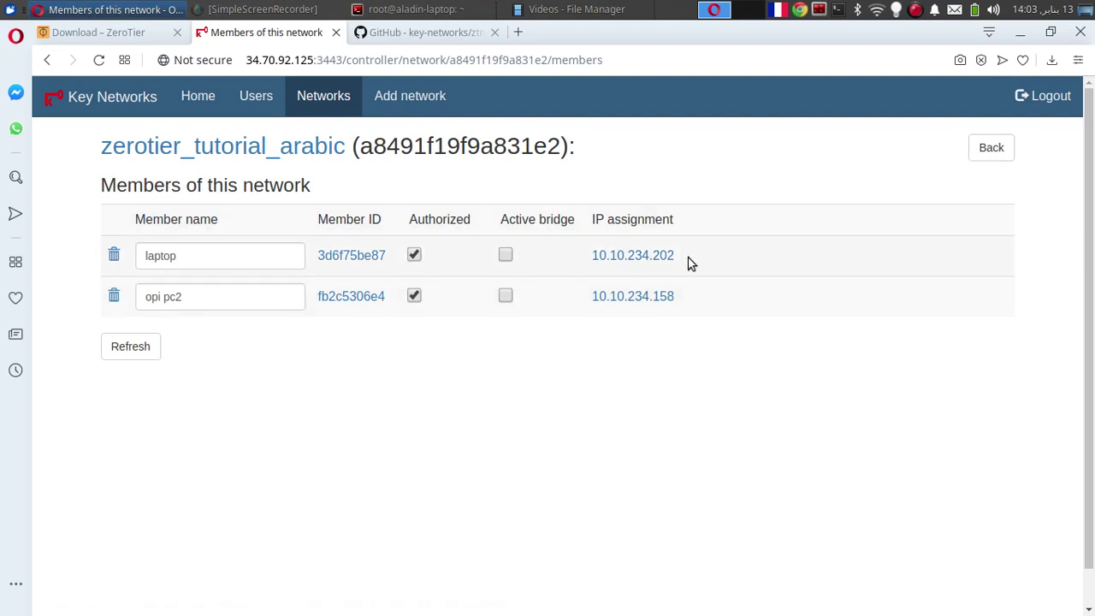
left_click_drag(676, 256, 705, 255)
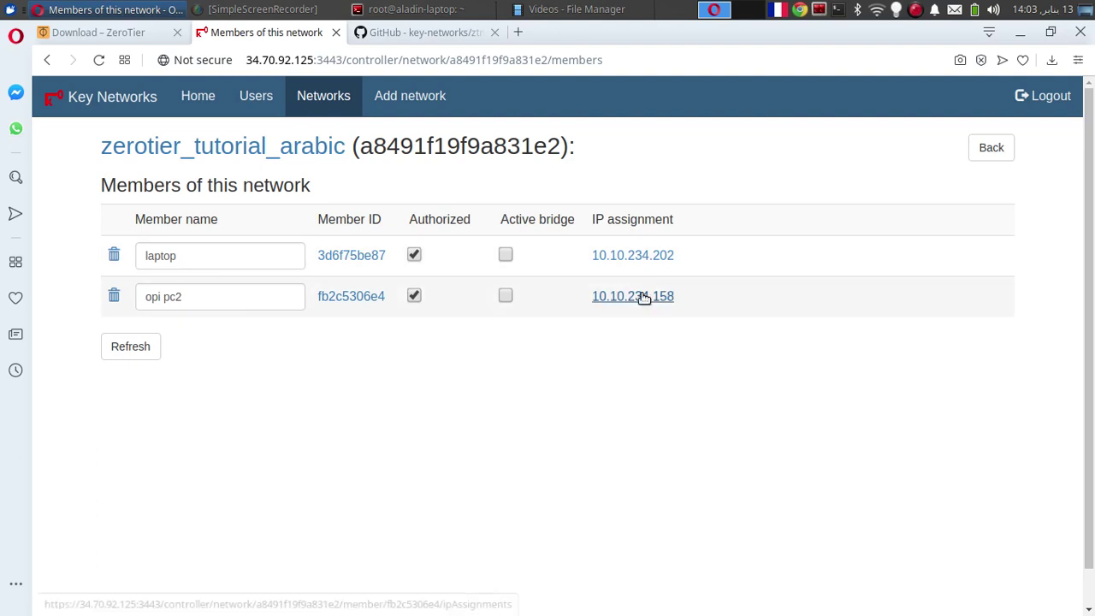
left_click_drag(678, 257, 586, 258)
key("ctrl+c")
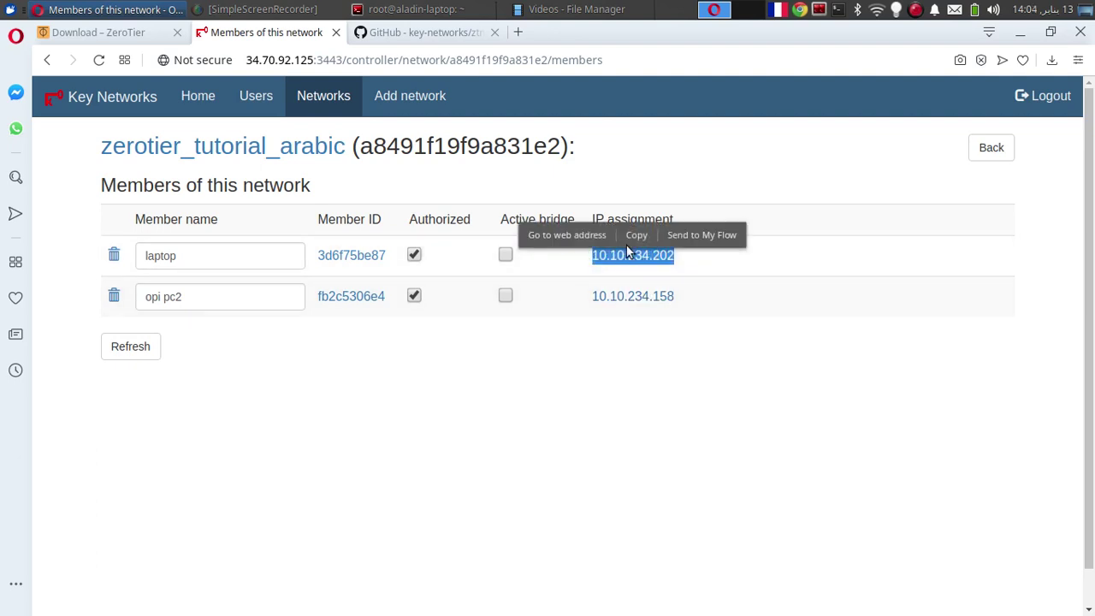
left_click(639, 239)
key("alt+Tab")
Ping the laptop at 10.10.234.202 from embedded-server01, stopping after 7 replies with 0% loss
left_click(351, 384)
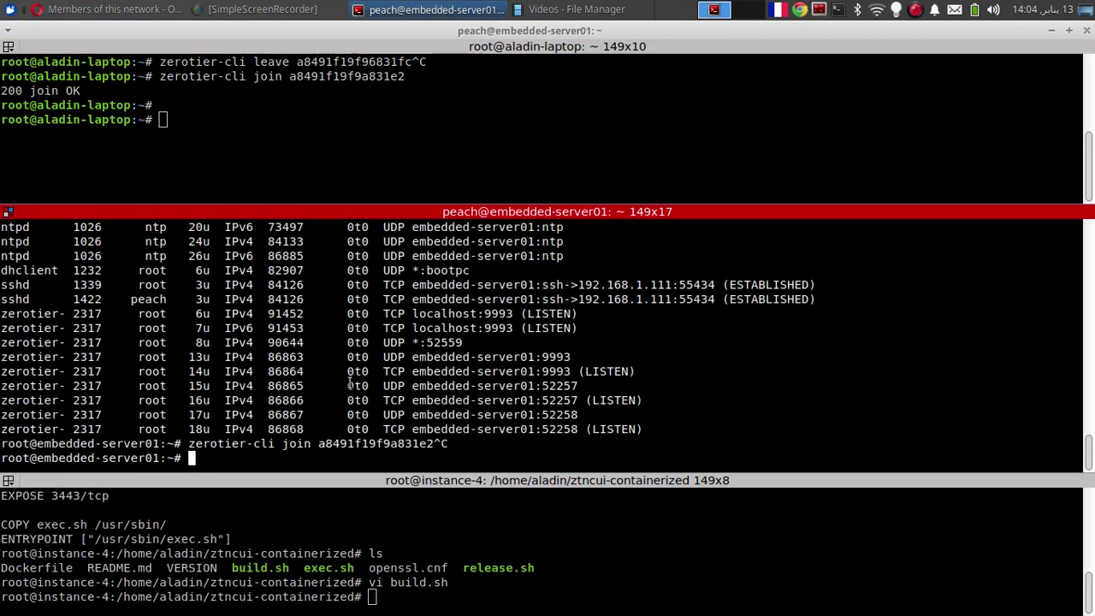
key("alt+Tab")
key("alt+Tab")
type("ping")
right_click(322, 374)
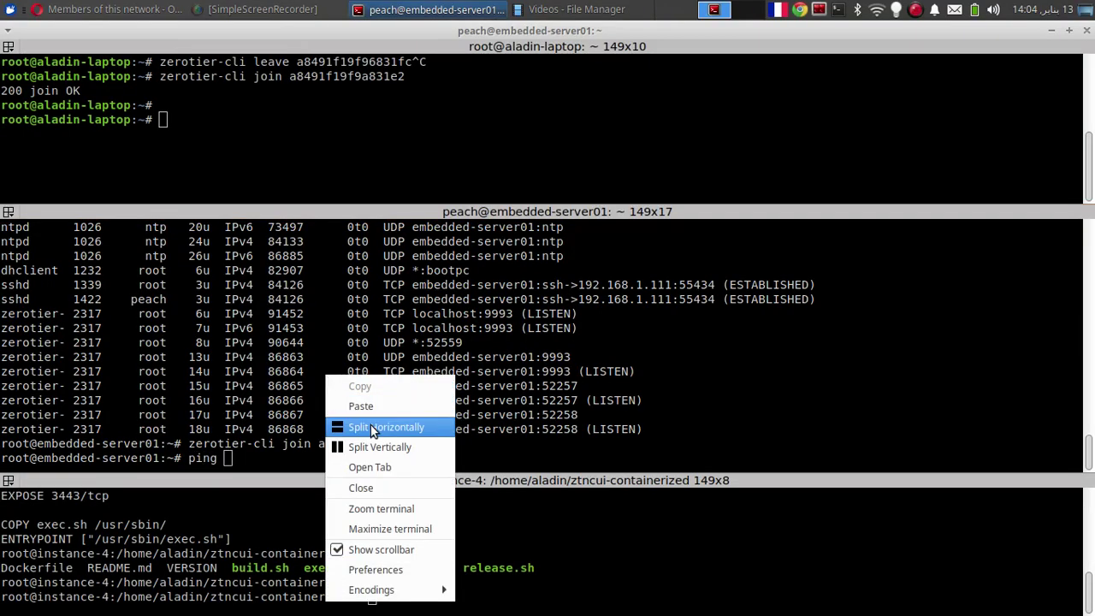
left_click(361, 406)
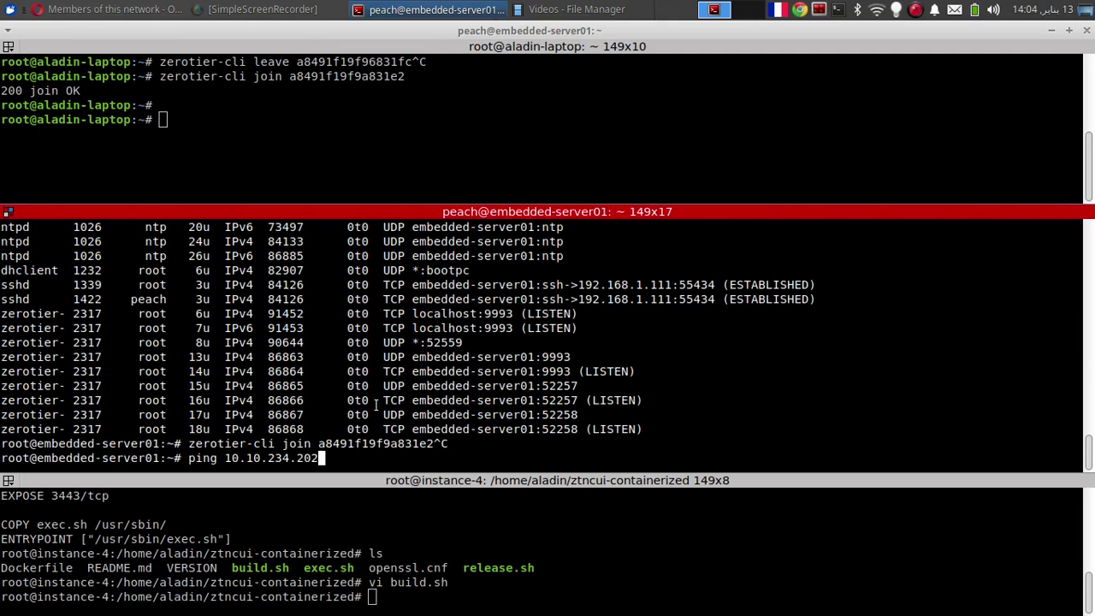
key("Return")
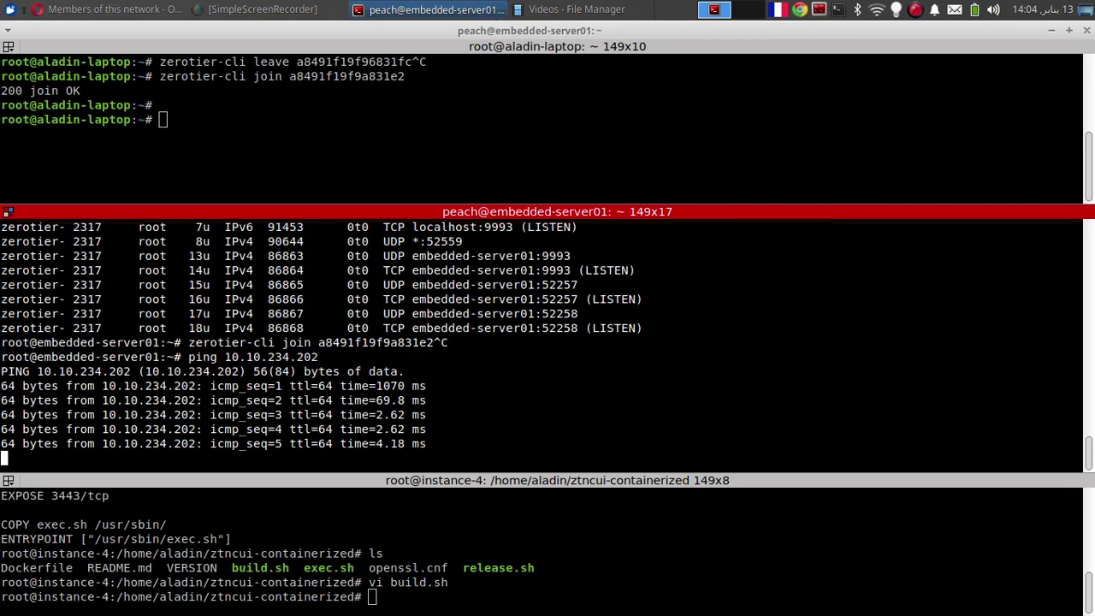
key("ctrl+c")
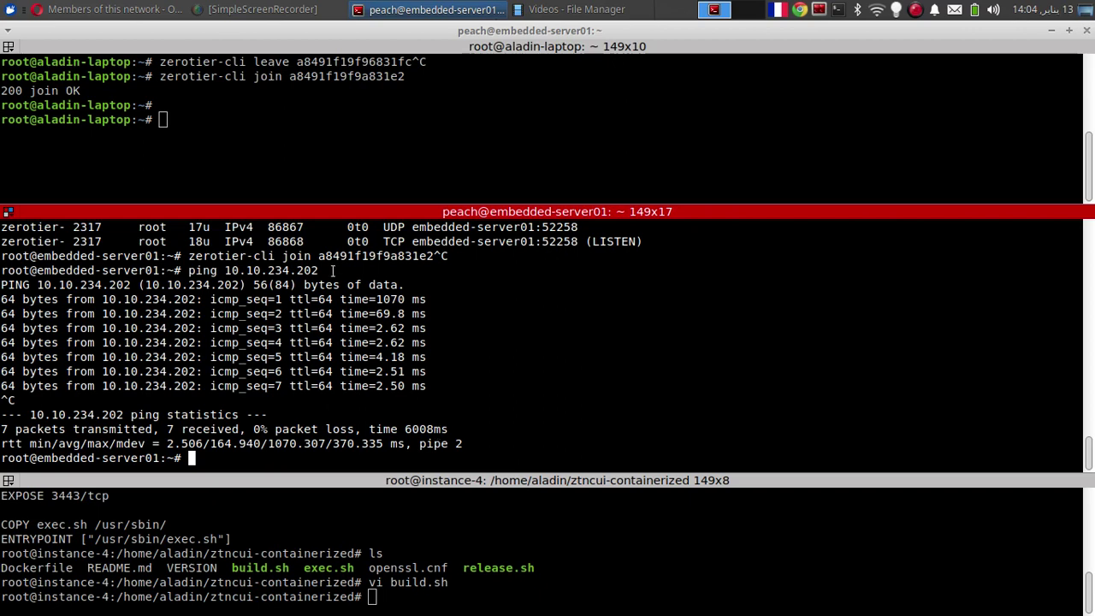
left_click(285, 83)
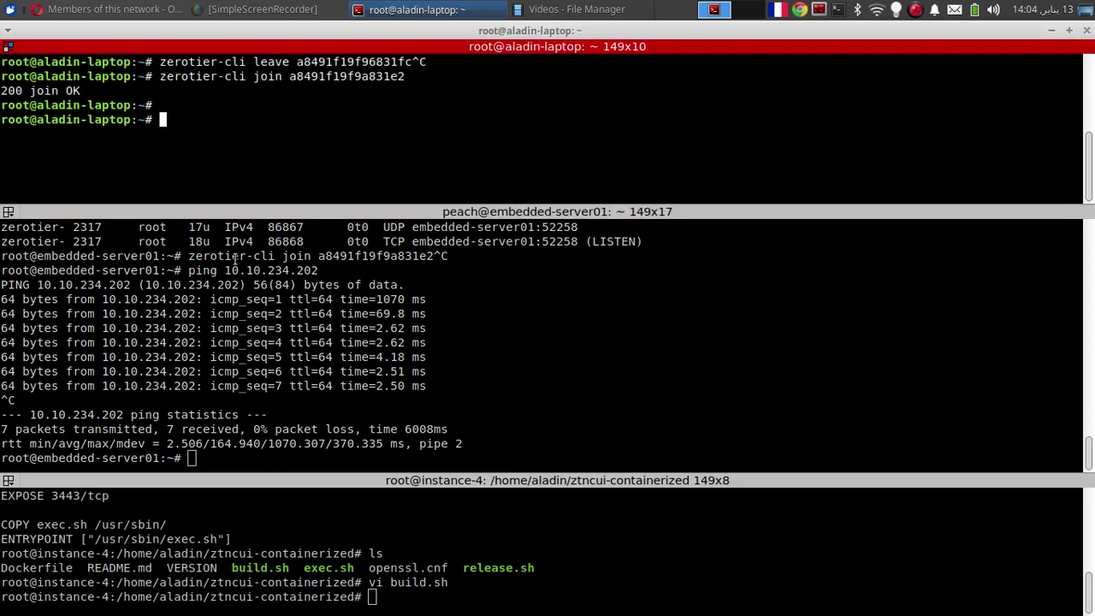
Start a ping command in the laptop pane and copy opi pc2's address 10.10.234.158
left_click(210, 407)
left_click(314, 155)
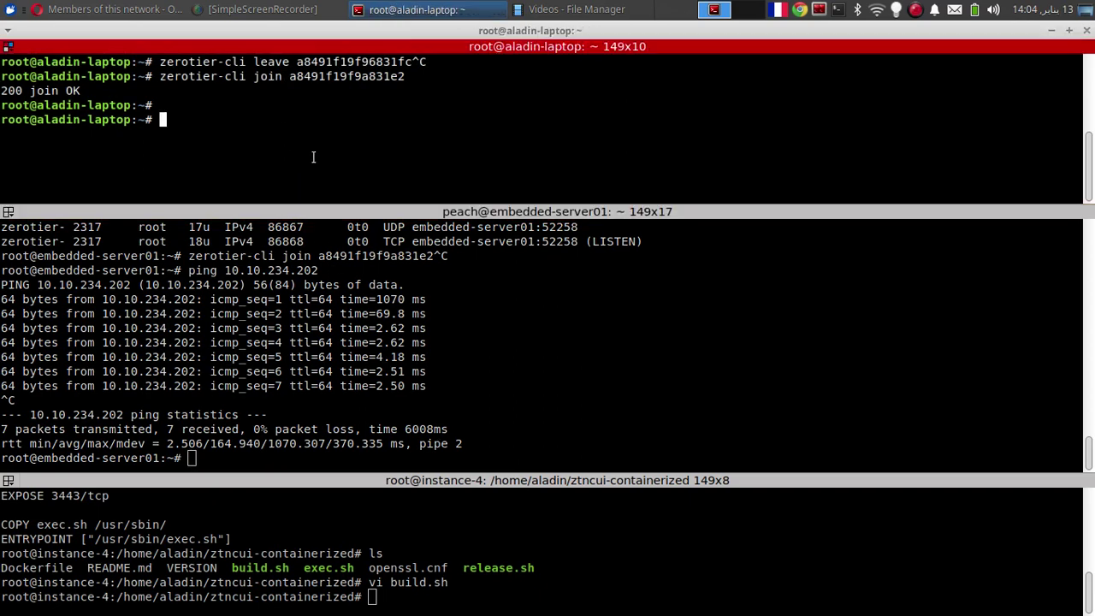
left_click(305, 328)
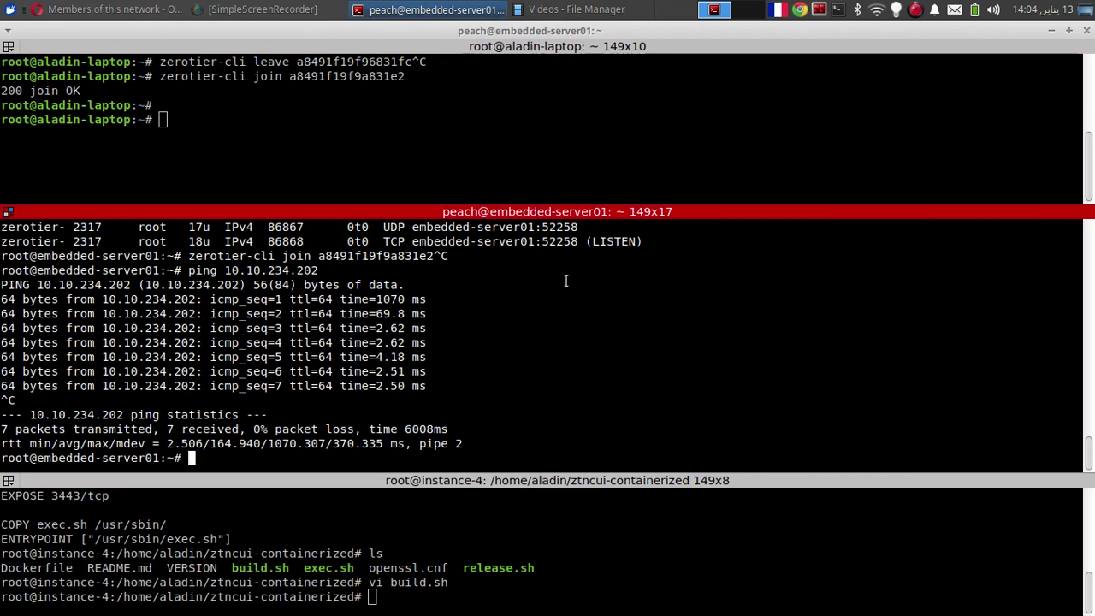
left_click(339, 107)
type("ping")
key("alt+Tab")
left_click_drag(680, 301, 593, 295)
right_click(610, 297)
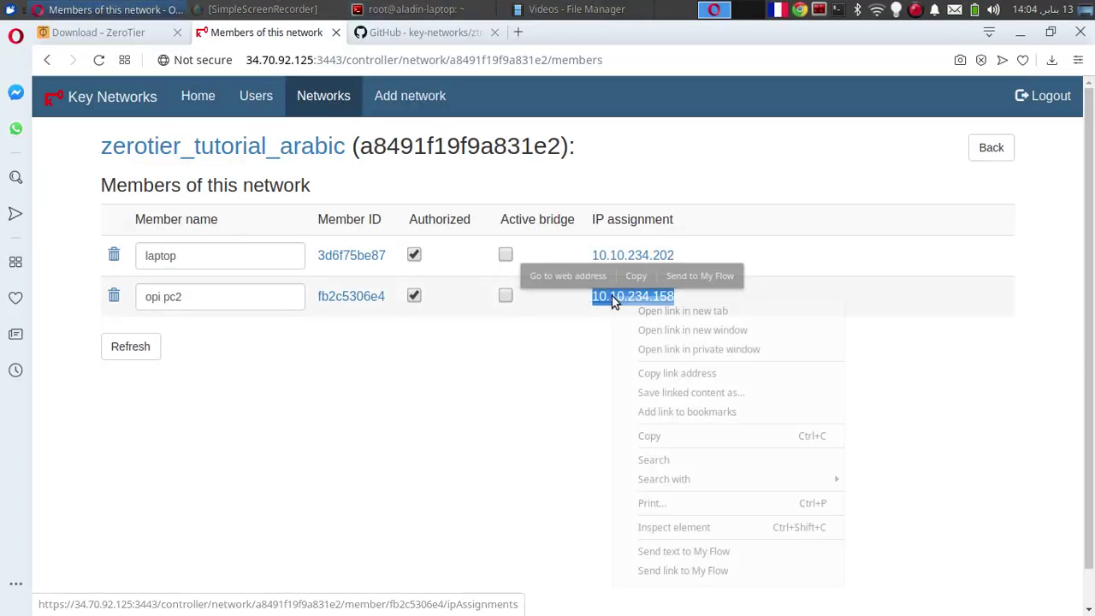
left_click(694, 437)
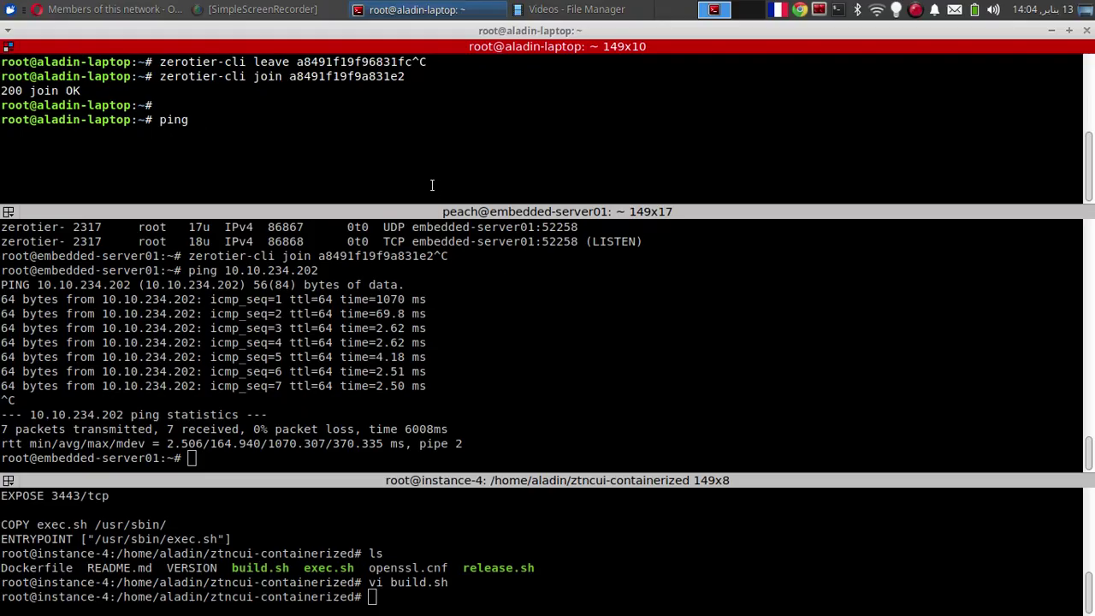
Ping the Orange Pi at 10.10.234.158 from the laptop, then exit the root shell
right_click(411, 168)
left_click(443, 199)
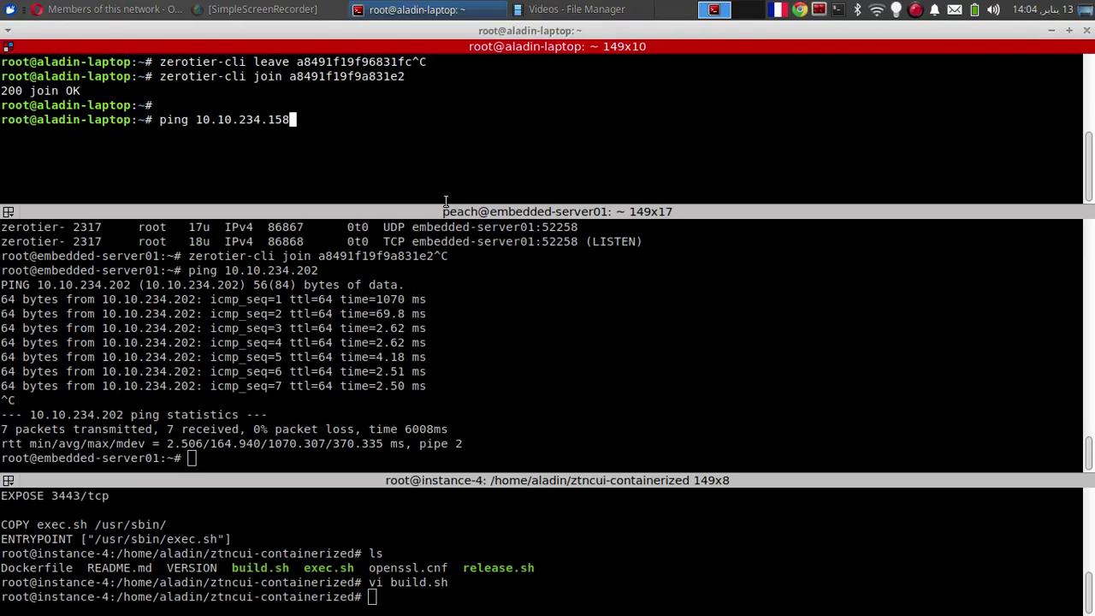
key("Return")
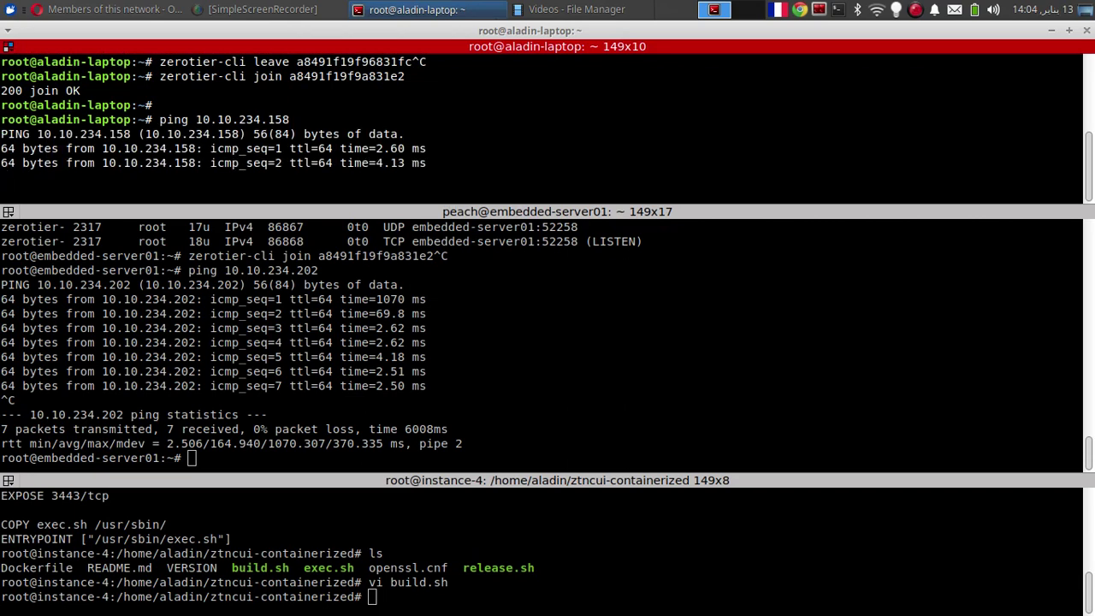
key("ctrl+c")
type("exit")
key("Return")
key("Return")
type("clear")
key("Return")
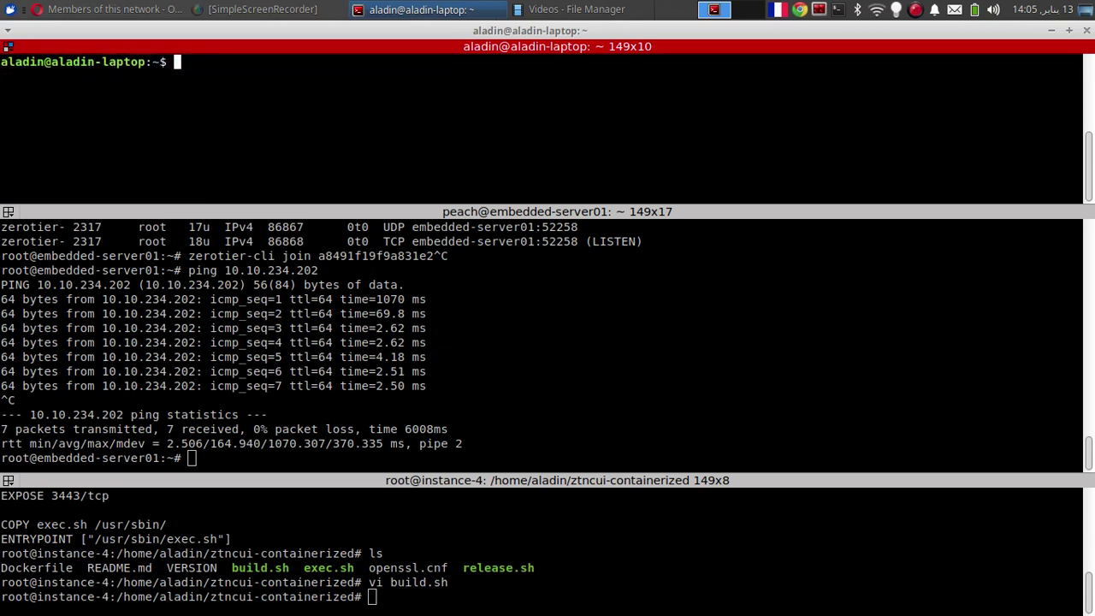
key("Return")
key("Return")
key("Return")
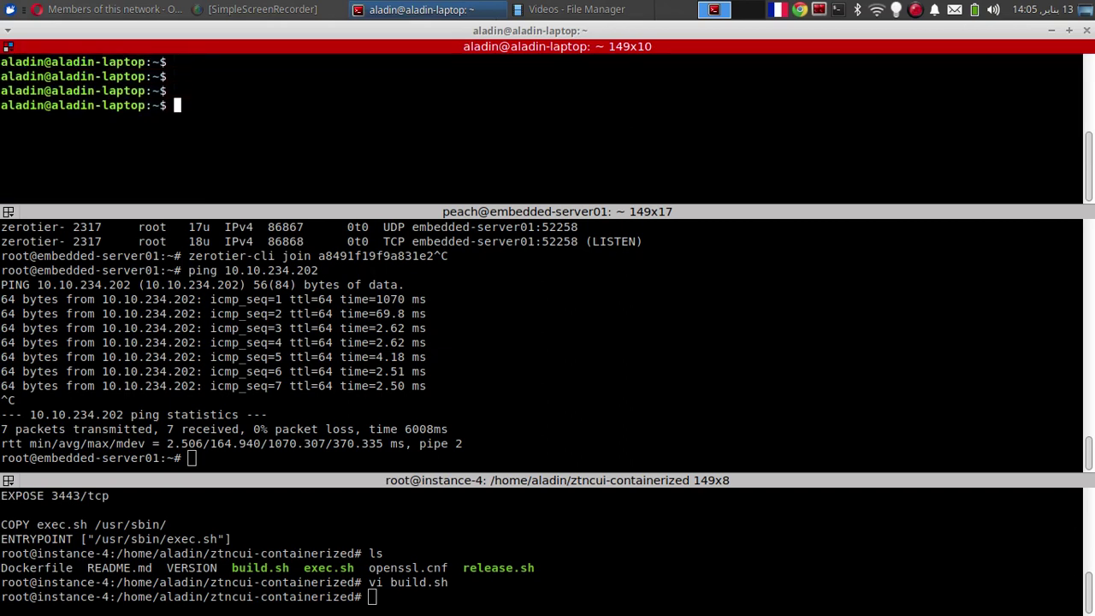
type("ssh peach@")
right_click(398, 133)
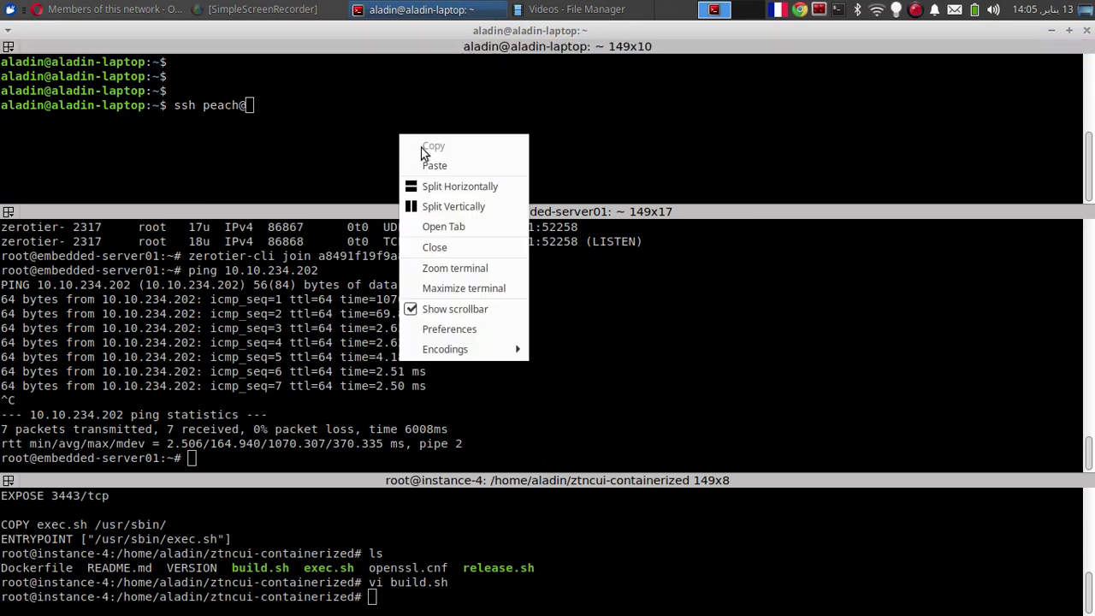
left_click(438, 161)
key("Return")
Accept the Orange Pi's host key and log in with the account password
type("yes")
key("Return")
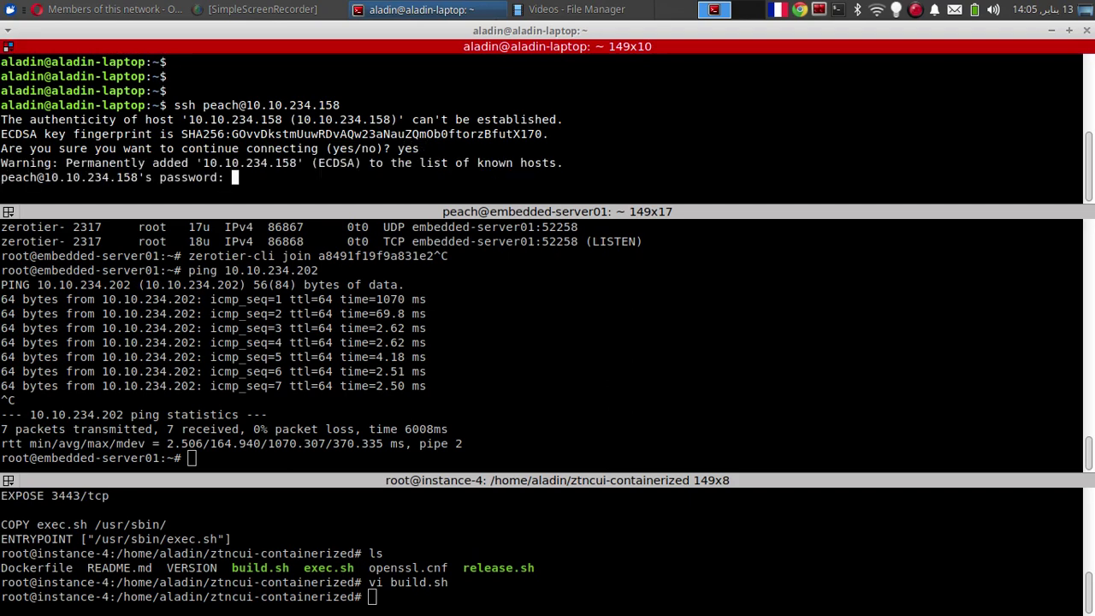
key("Return")
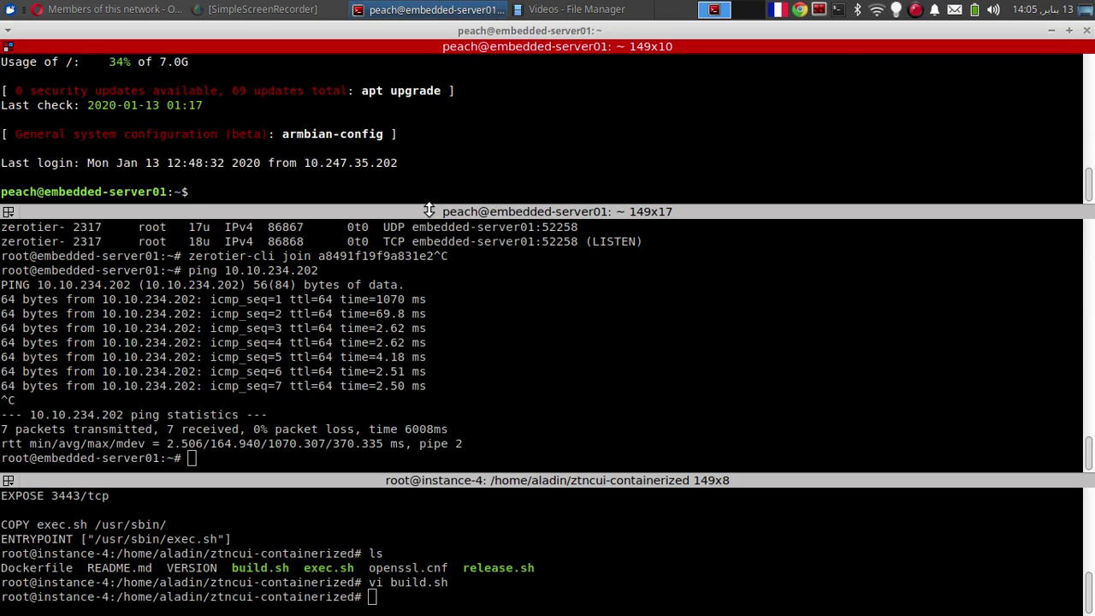
Enlarge the Orange Pi pane and become root with sudo -s
left_click_drag(423, 209, 448, 296)
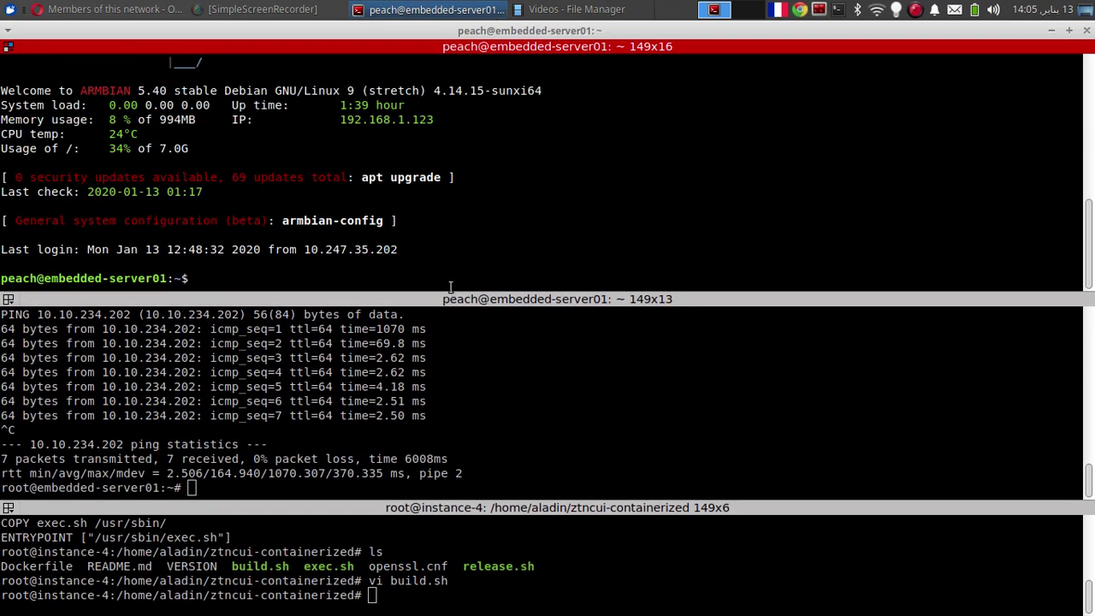
type("ifco")
key("ctrl+c")
type("sudo ")
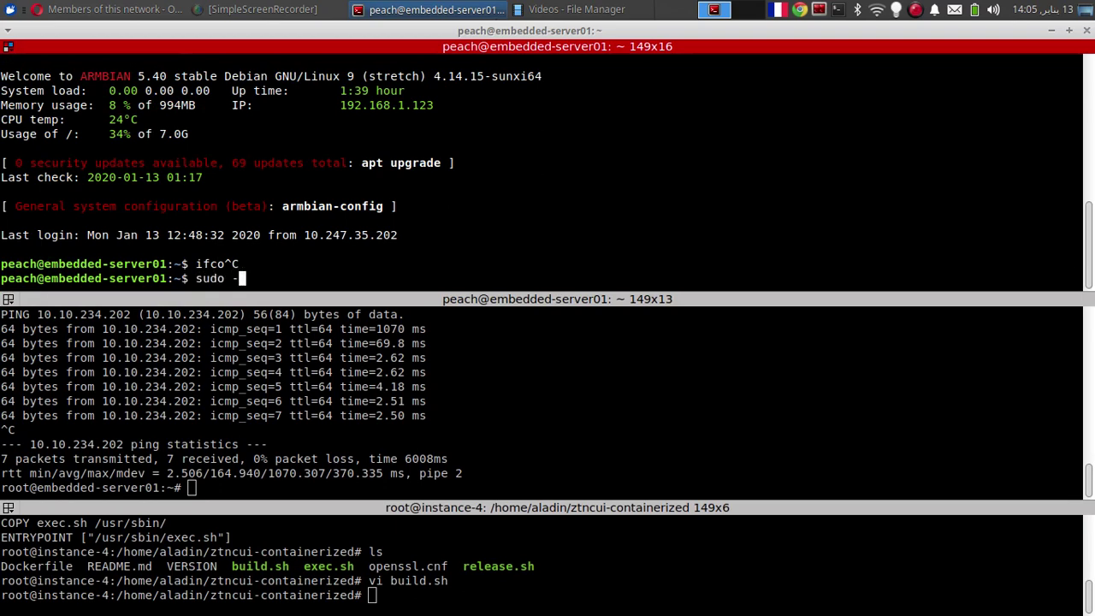
type("-s")
key("Return")
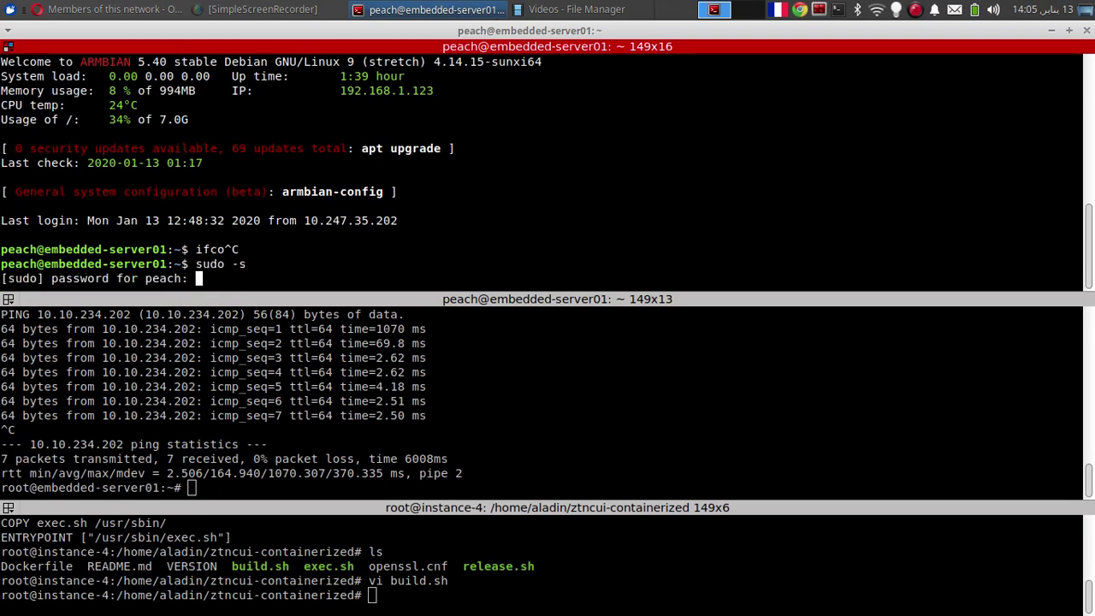
key("Return")
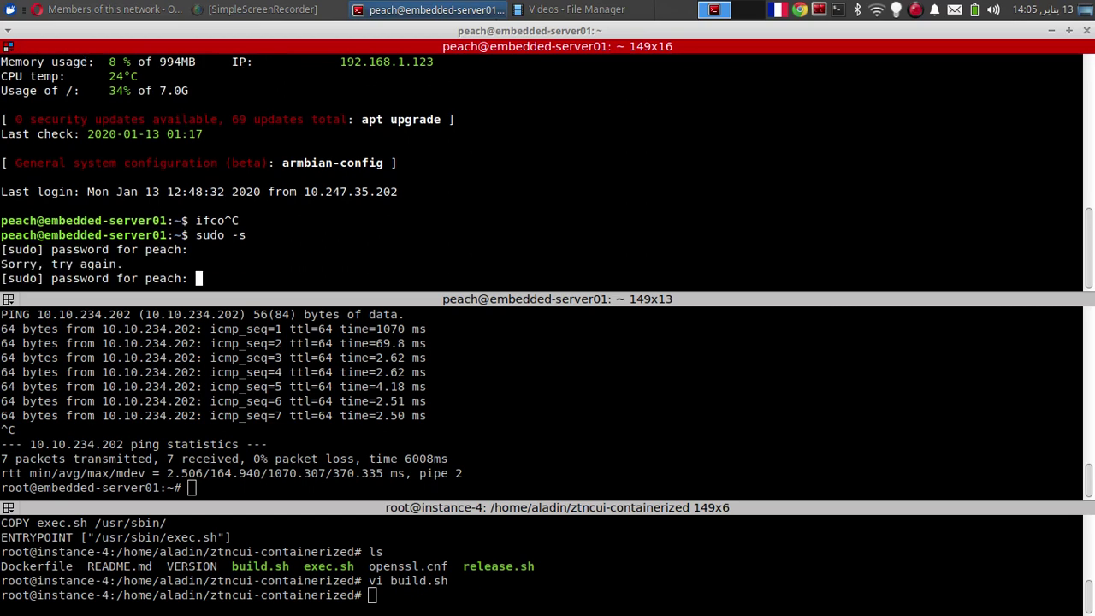
key("Return")
Run ifconfig on the Orange Pi, showing ztwgyloka3 at 10.10.234.158
type("ifcc")
key("BackSpace")
type("onfig")
key("Return")
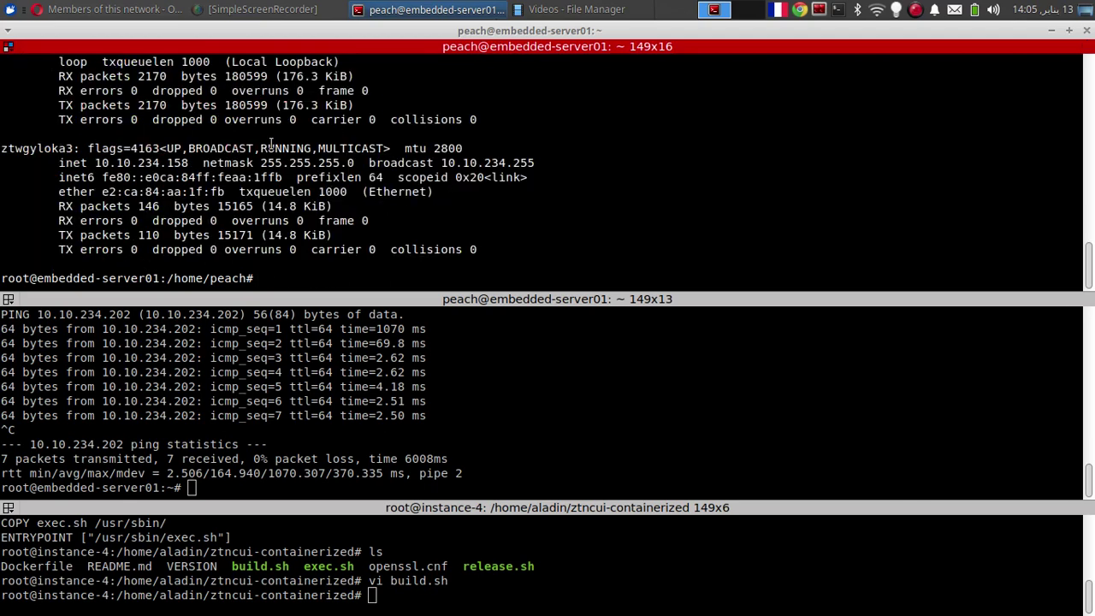
Highlight the ztwgyloka3 interface name in the Orange Pi's ifconfig output
mouse_move(1088, 283)
left_mouse_down()
mouse_move(1089, 262)
mouse_move(1089, 282)
left_mouse_up()
double_click(59, 152)
left_click(59, 152)
left_click_drag(70, 151, 2, 152)
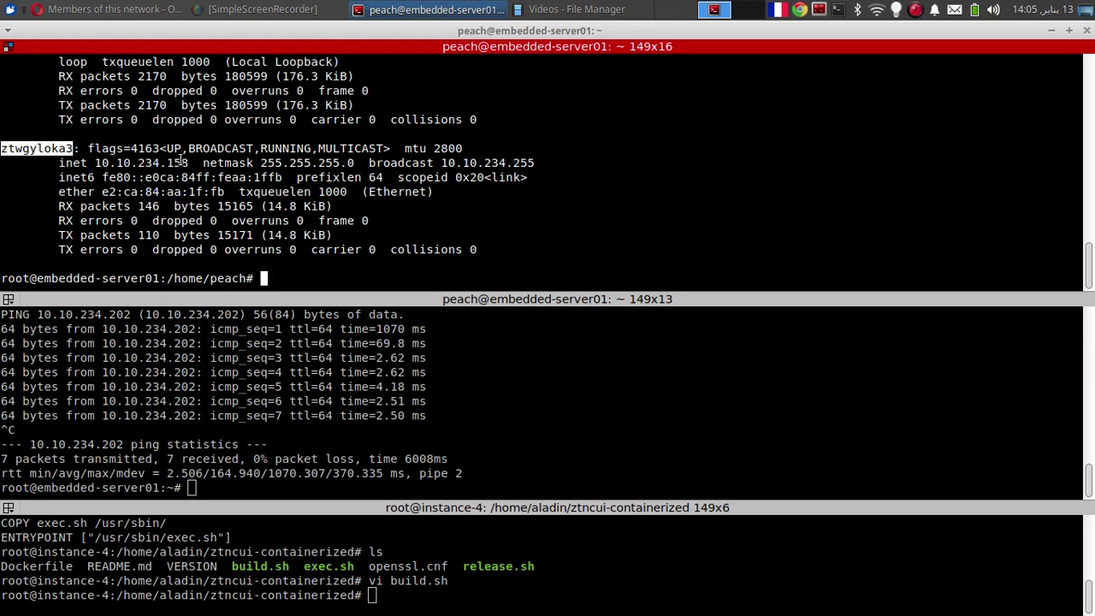
left_click(82, 167)
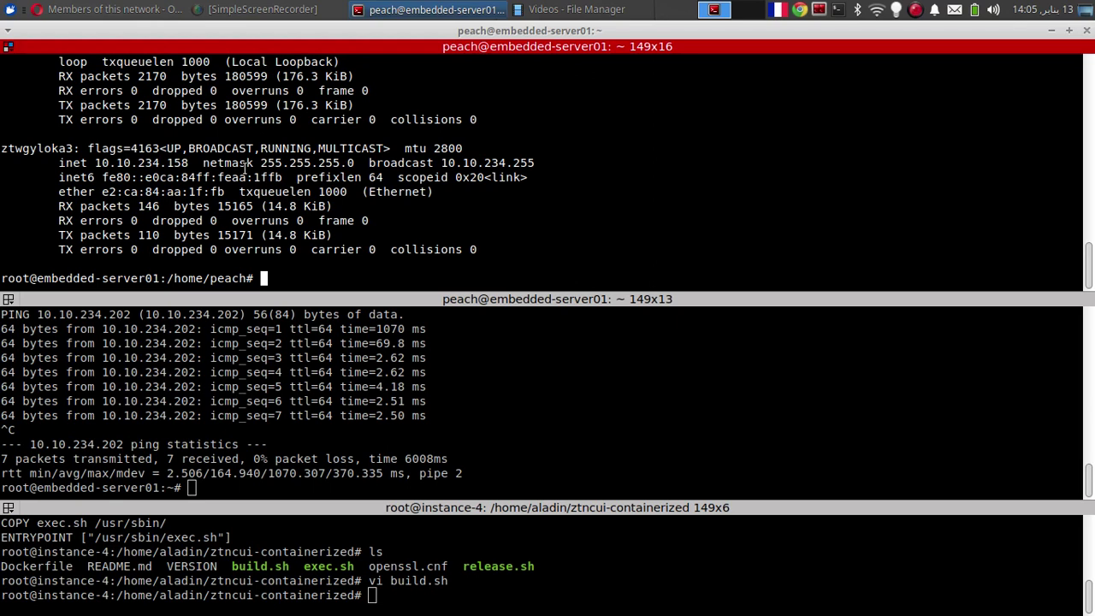
Run ifconfig in the embedded-server01 root session
left_click(268, 428)
type("ifconfig")
key("Return")
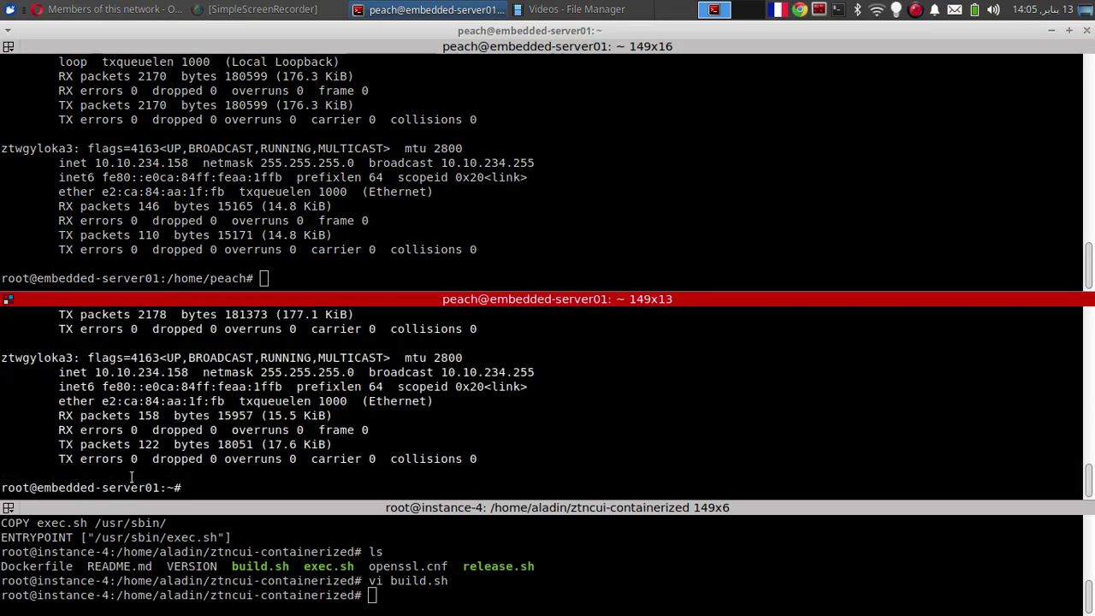
Exit the root shell and close the SSH session to the Orange Pi
left_click(208, 191)
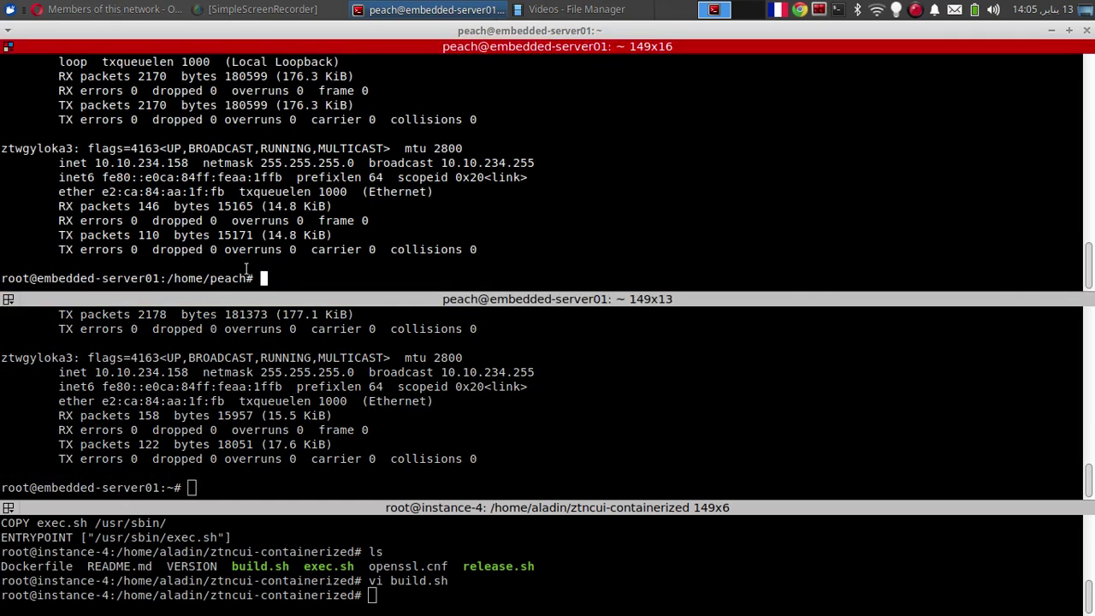
type("exit")
key("Return")
type("exit")
key("Return")
Become root on the laptop and run ifconfig, highlighting ztwgyloka3 at 10.10.234.202
type("sudo -s")
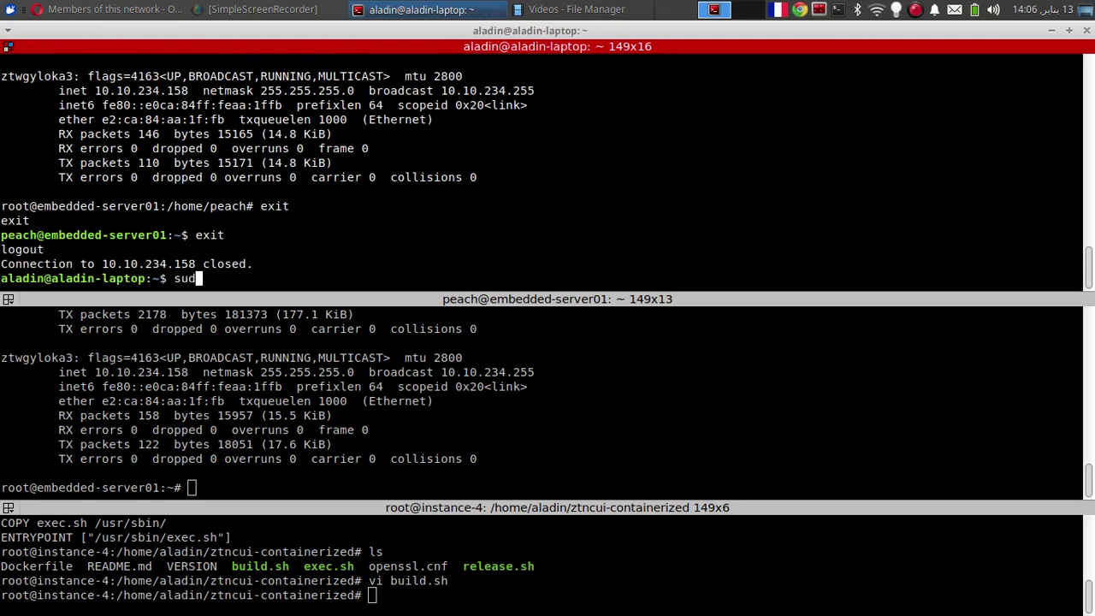
key("Return")
type("ifconfig")
key("Return")
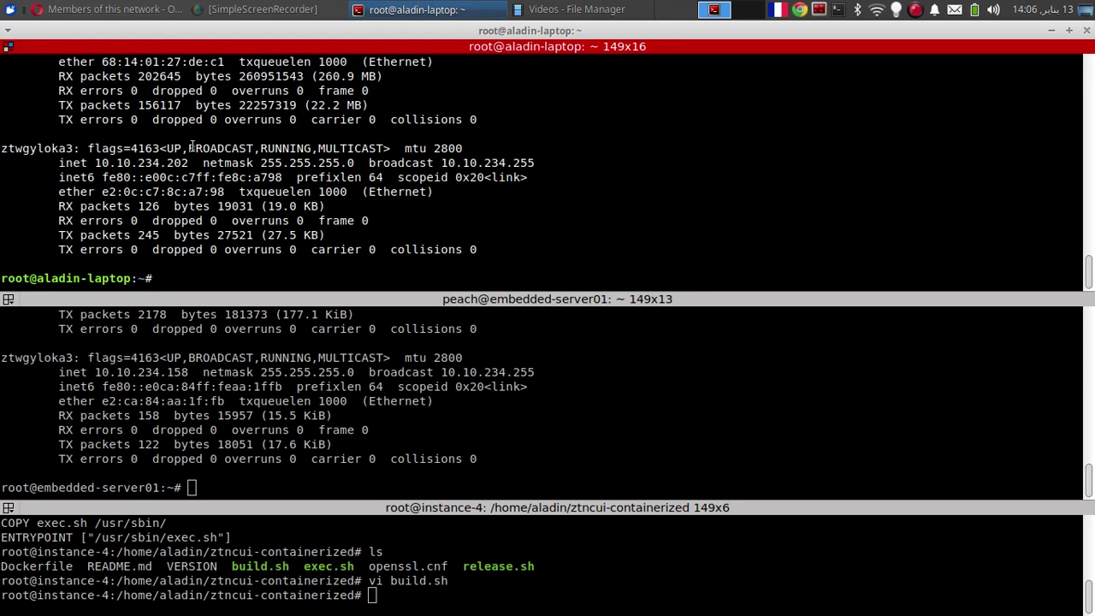
double_click(47, 148)
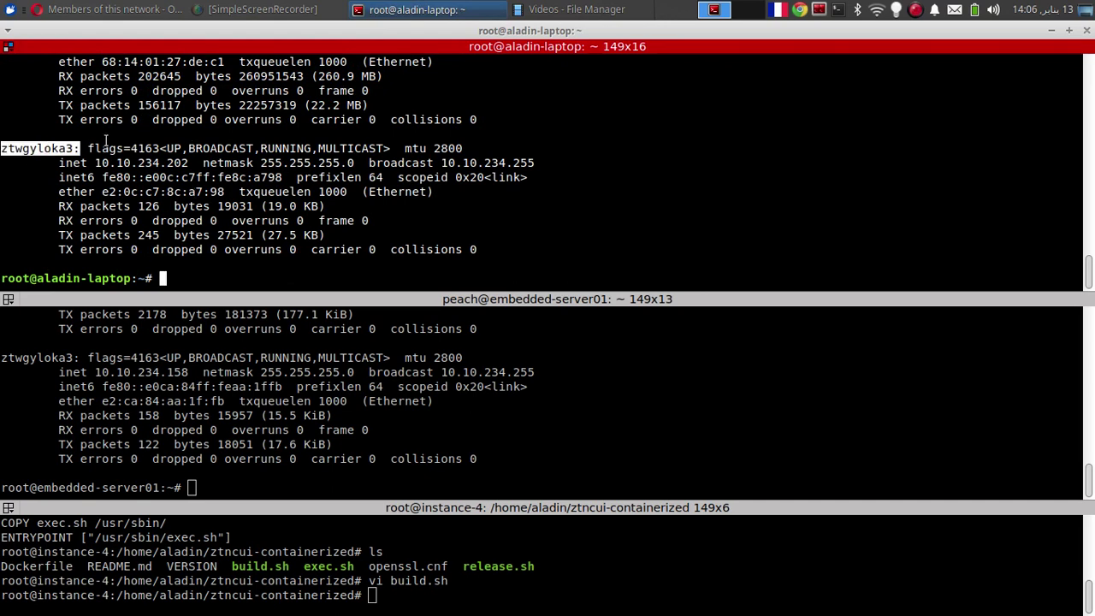
left_click_drag(96, 163, 188, 165)
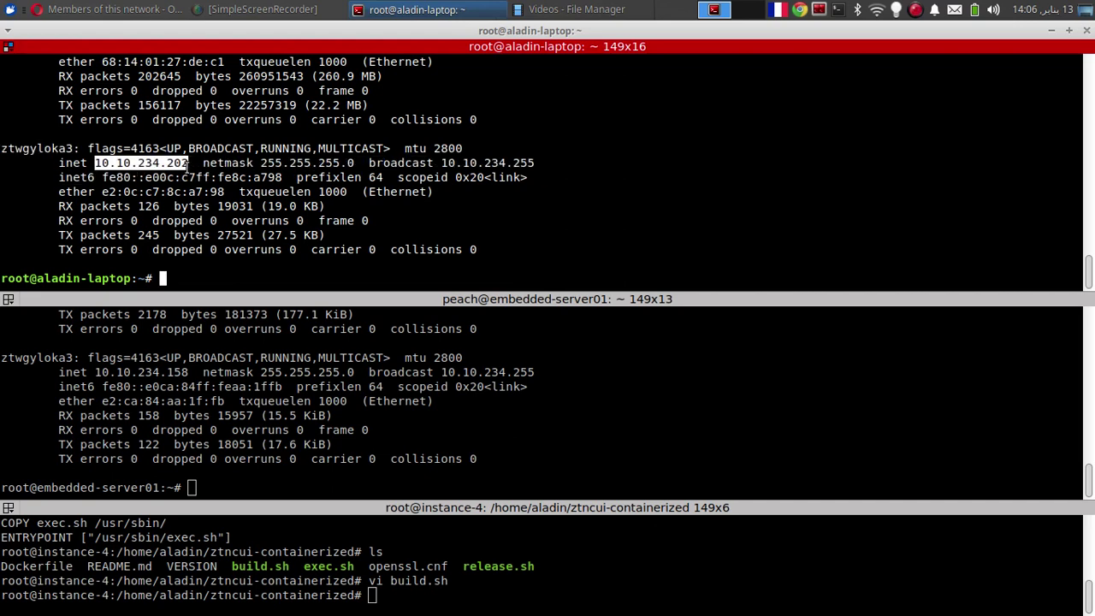
Resize the embedded-server01 pane, then bring the ztncui members page forward
left_click(178, 430)
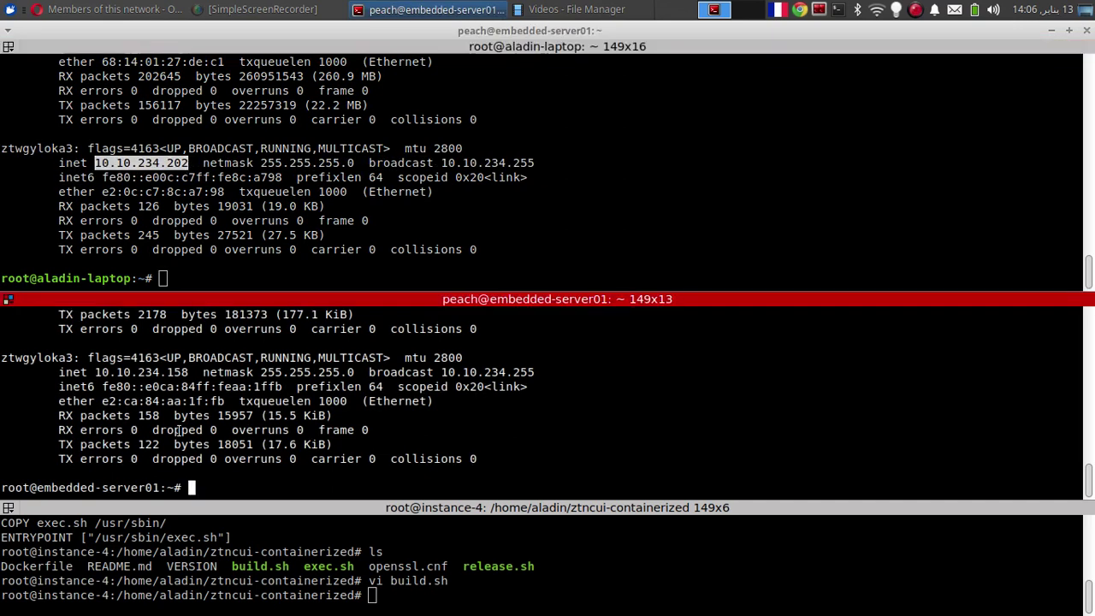
left_click_drag(318, 297, 291, 254)
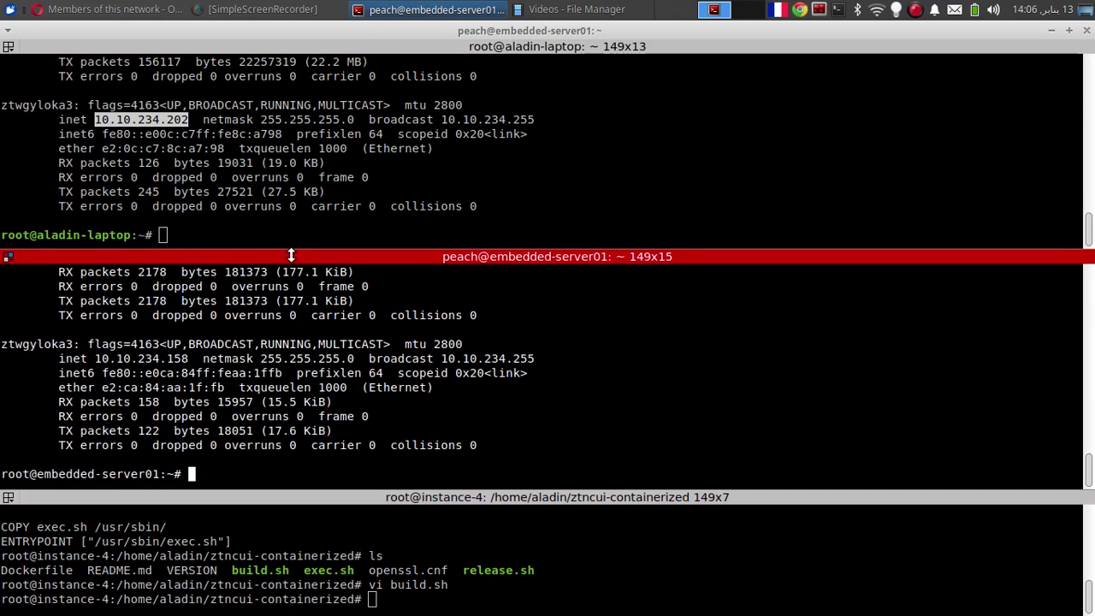
left_click(368, 247)
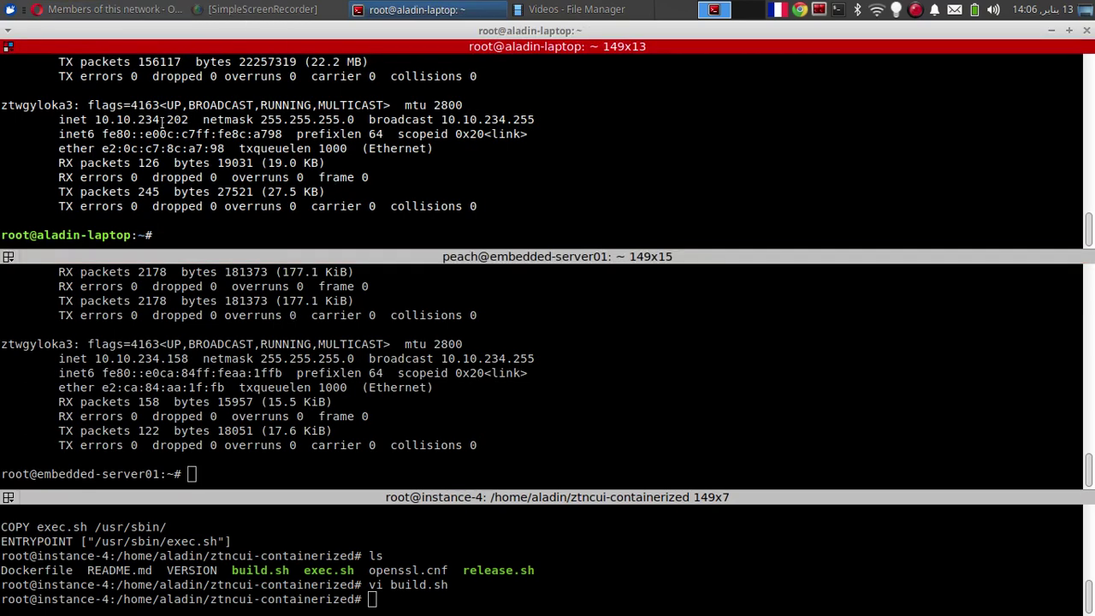
left_click(117, 9)
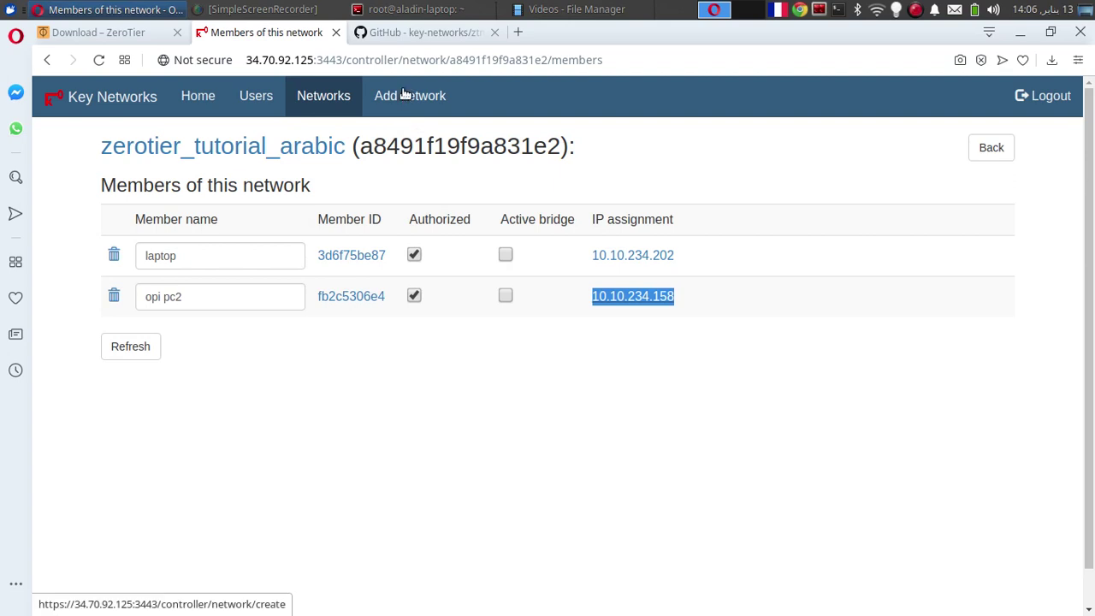
Add a network named management_web_UI to the ztncui controller
left_click(404, 95)
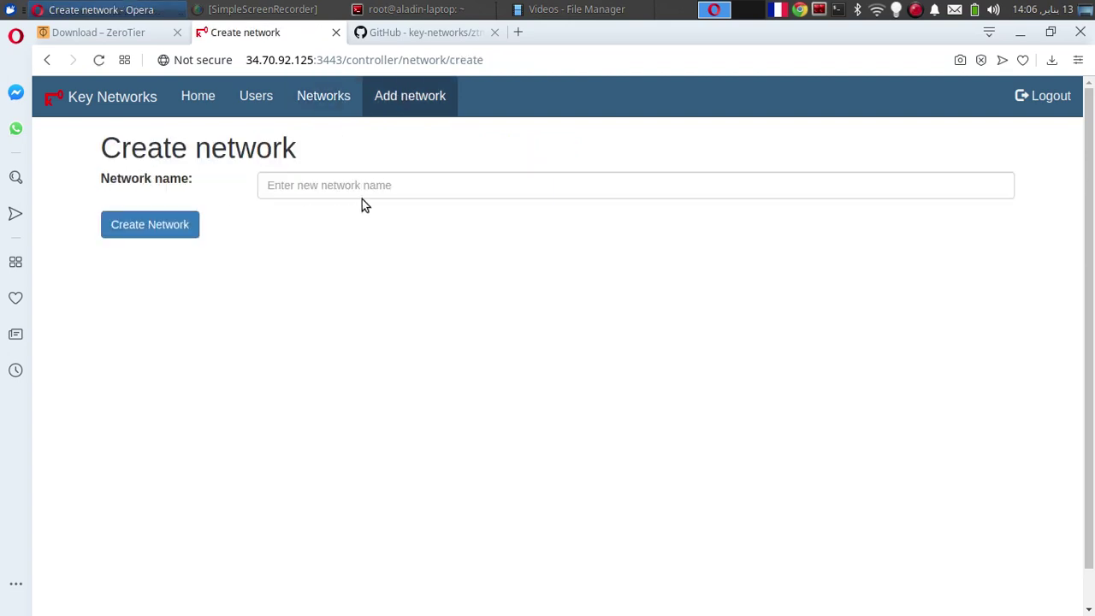
left_click(381, 181)
left_click(516, 343)
left_click(405, 188)
type("z")
key("BackSpace")
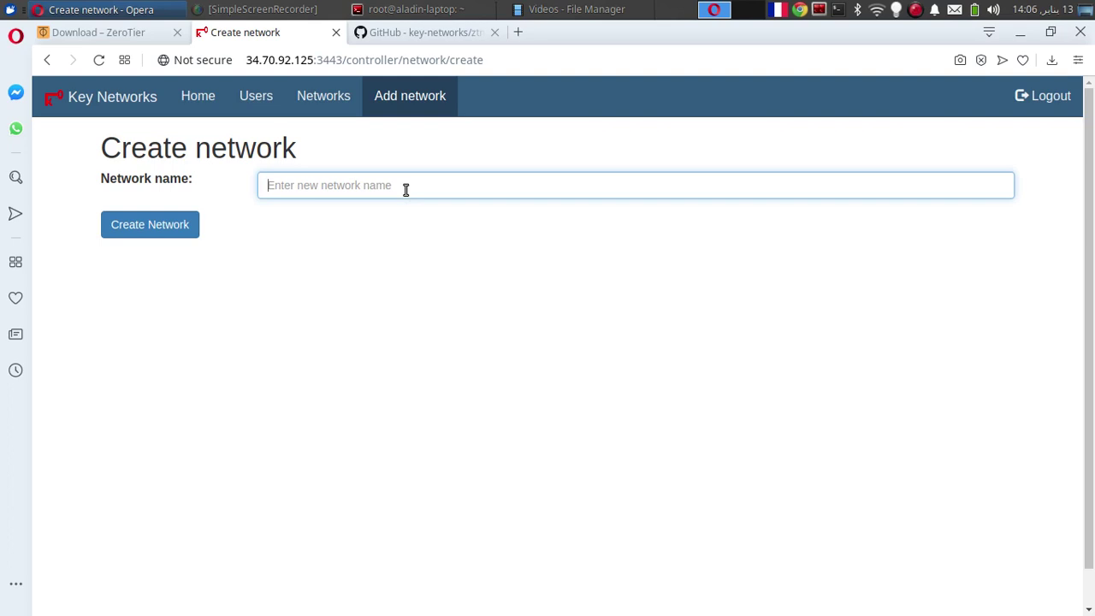
type("management_web_UI")
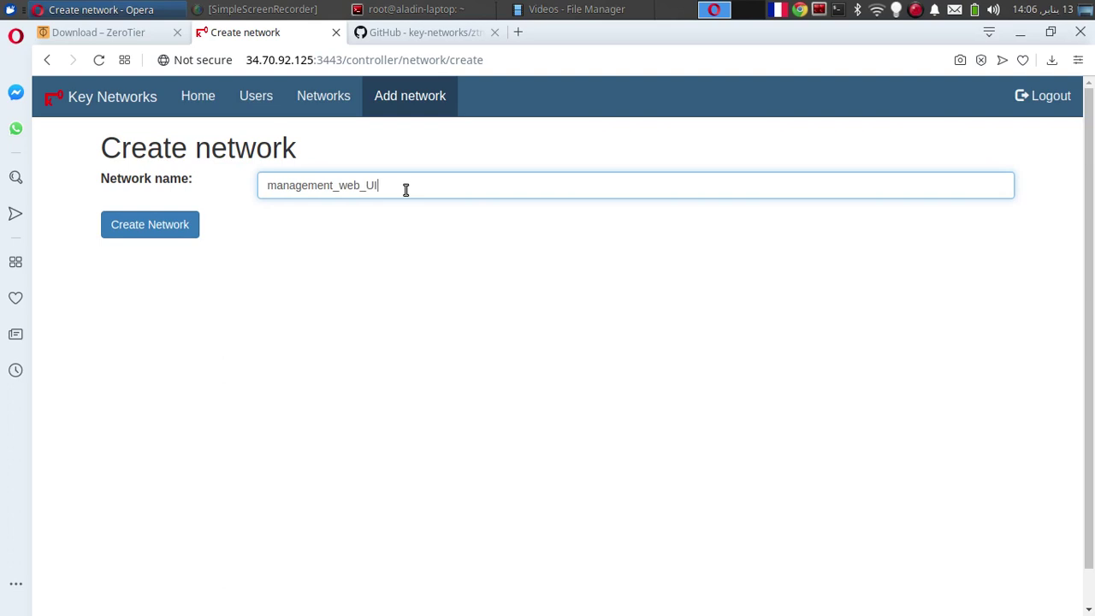
key("Return")
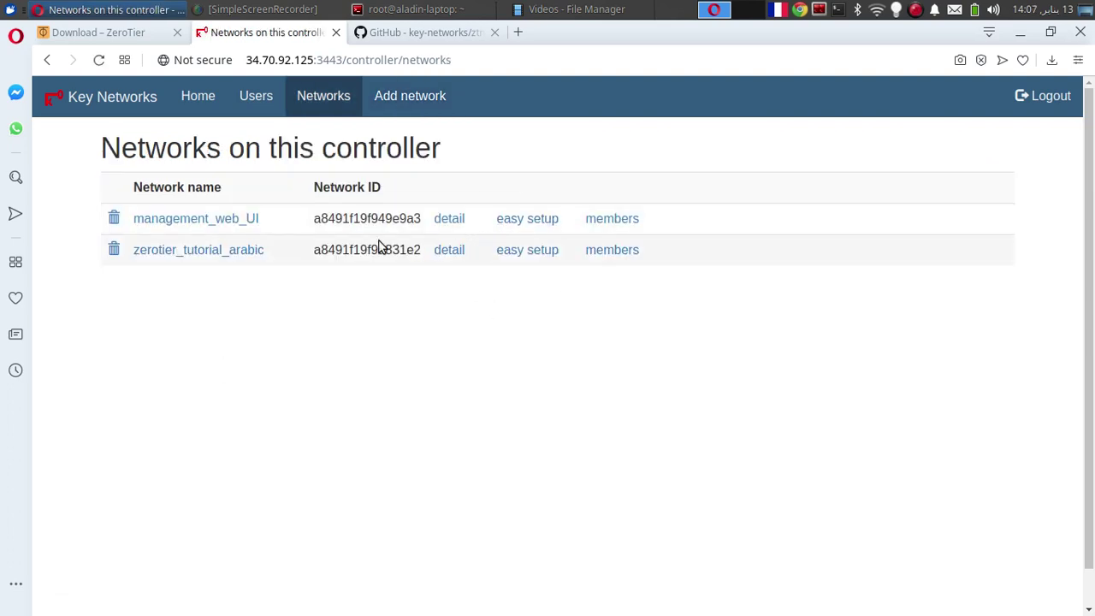
Use Easy setup to give management_web_UI 172.16.12.0/24 with pool 172.16.12.1–172.16.12.254
left_click(510, 221)
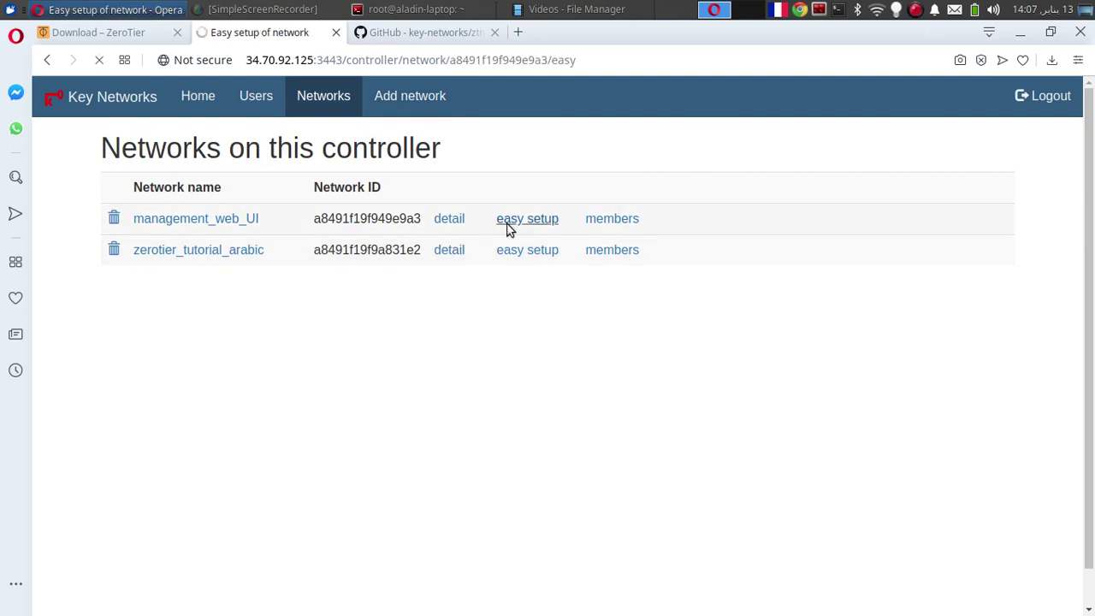
left_click(145, 309)
type("172.16.12.0")
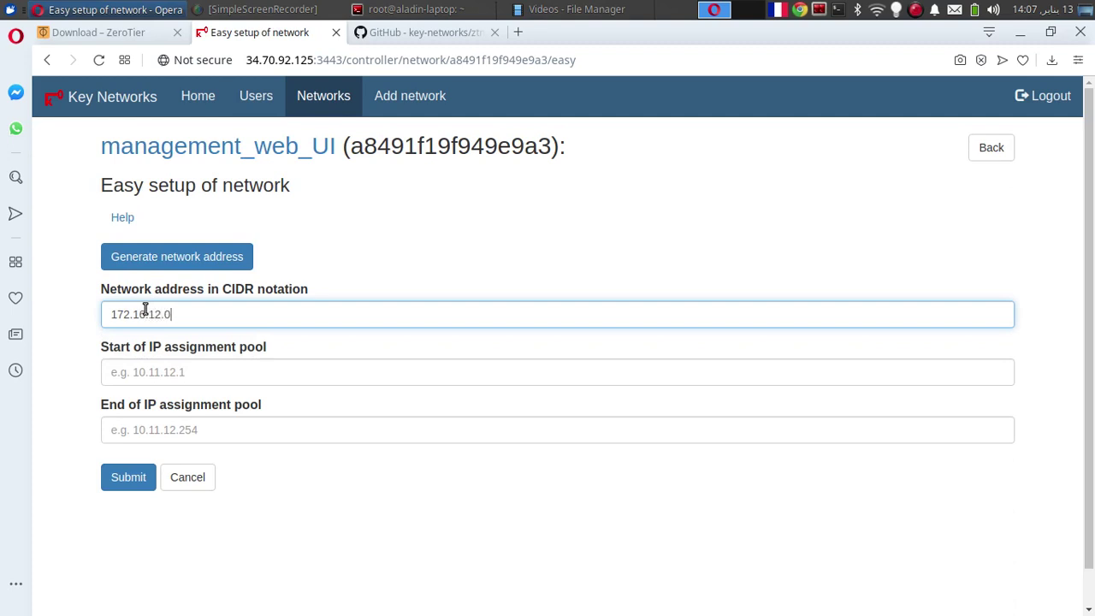
key("Tab")
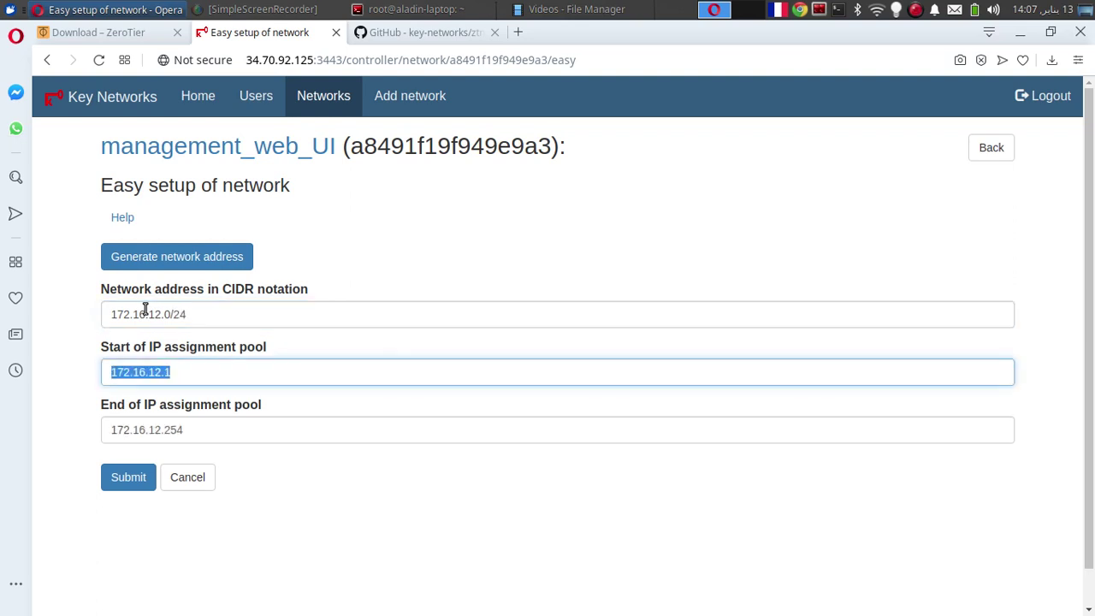
left_click(137, 482)
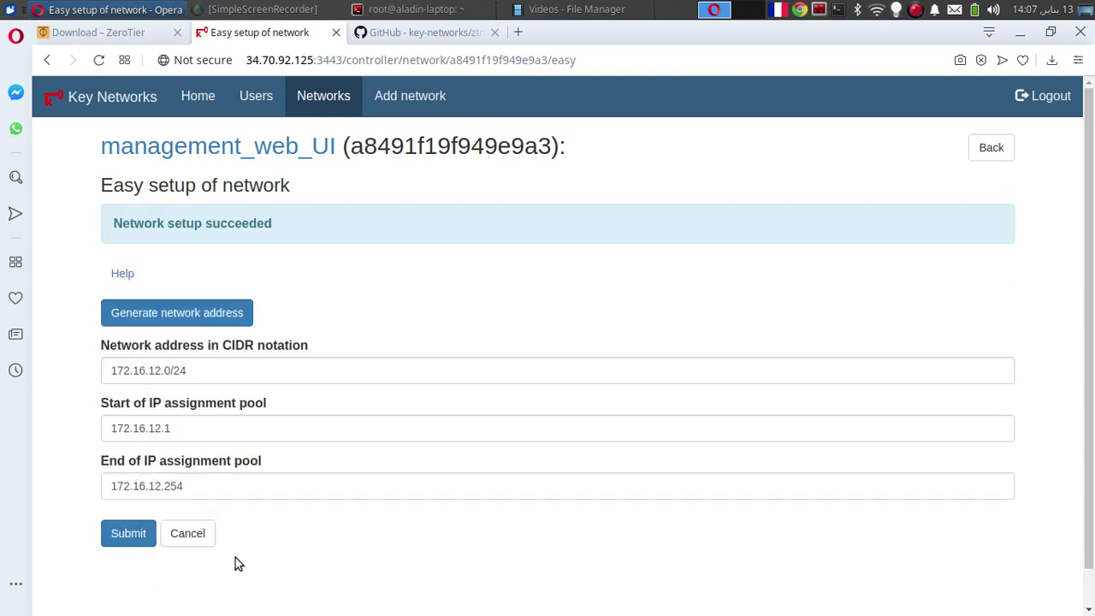
Confirm management_web_UI has no members, then begin a new-tab search for 'zerotier android'
left_click(996, 159)
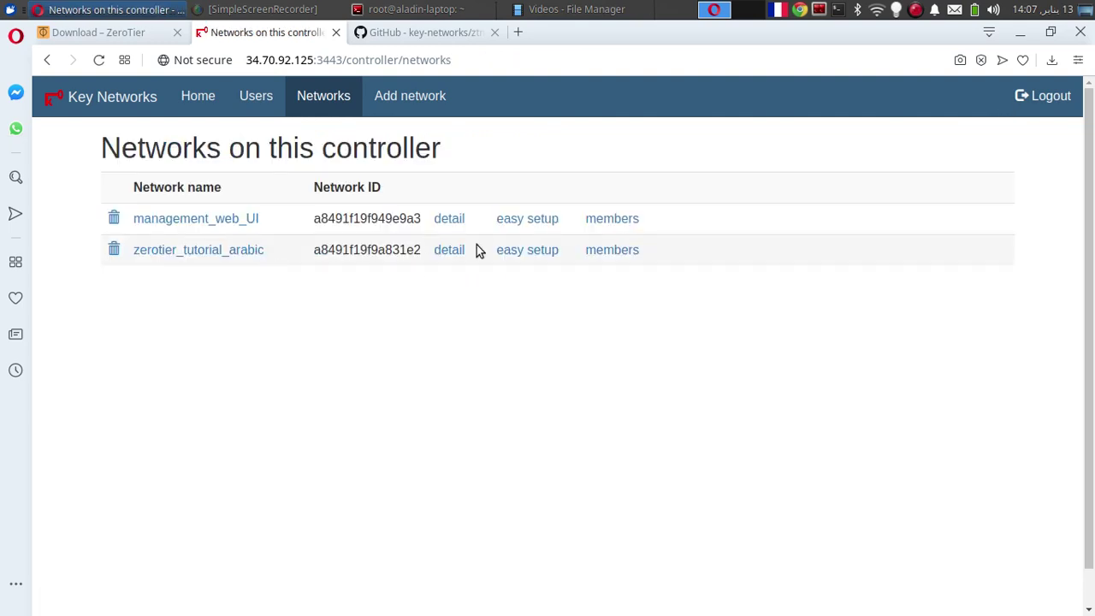
left_click(590, 219)
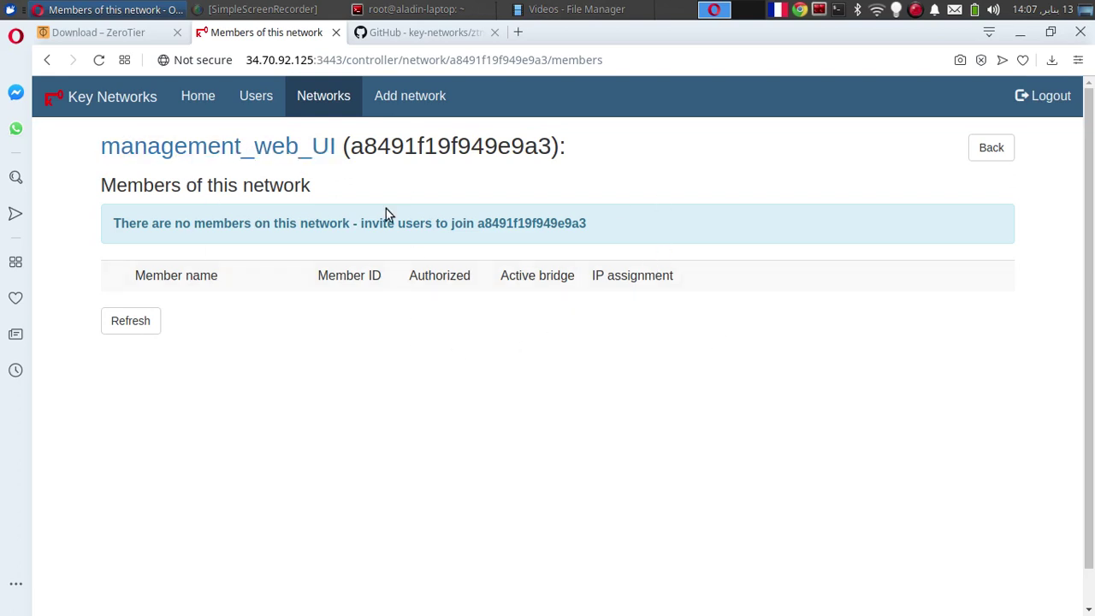
left_click(47, 60)
left_click(526, 34)
type("zerotier ")
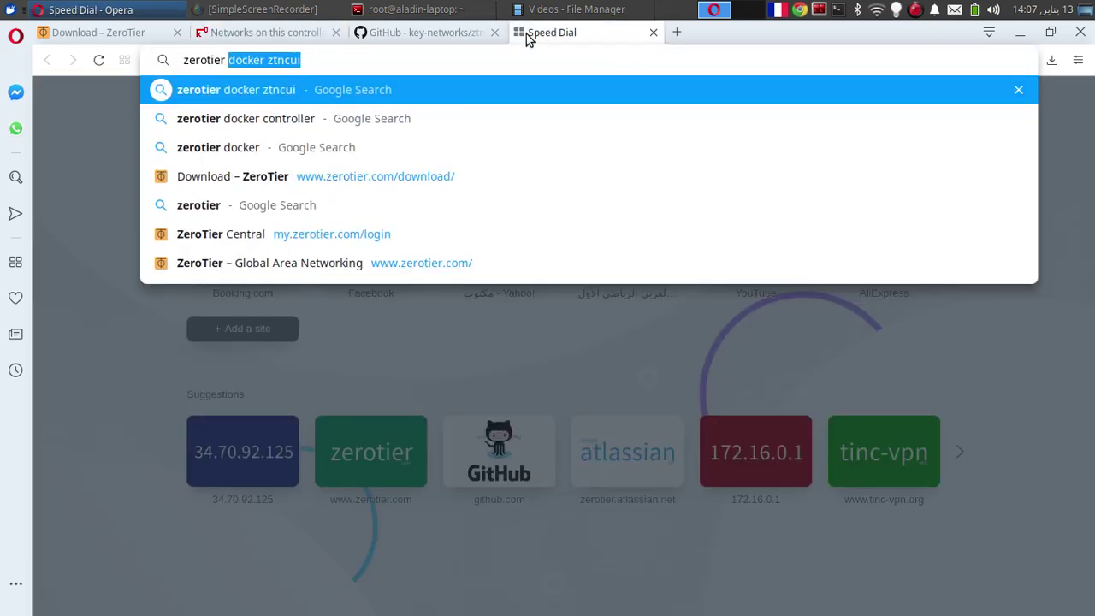
type("android")
Search 'zerotier android', browse ZeroTier One's Google Play screenshots, then switch to the download page
key("Return")
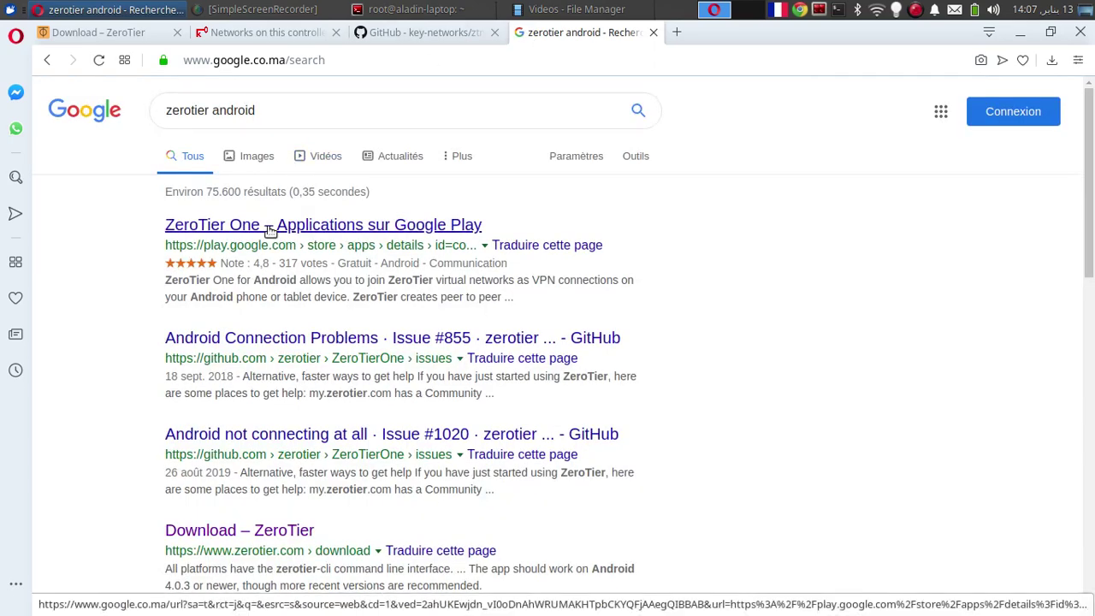
left_click(268, 227)
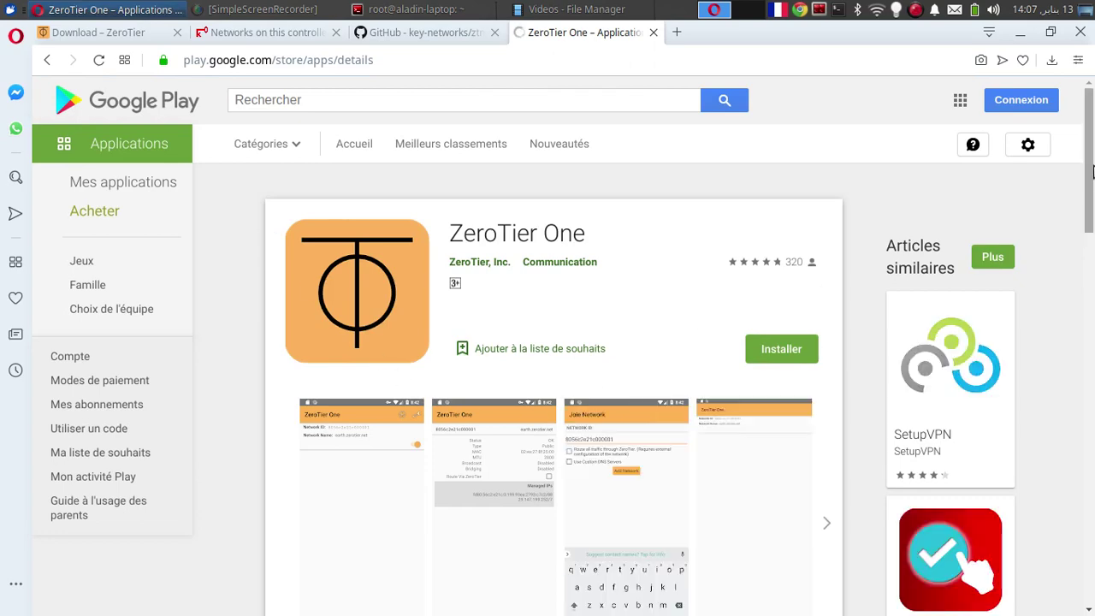
left_click_drag(1093, 166, 1055, 206)
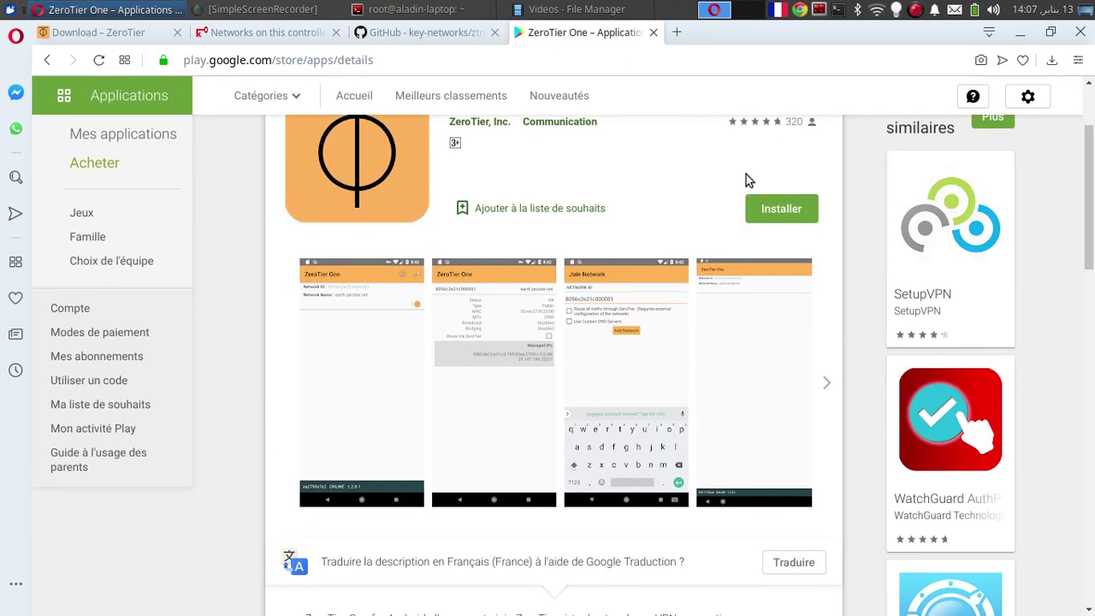
left_click(360, 407)
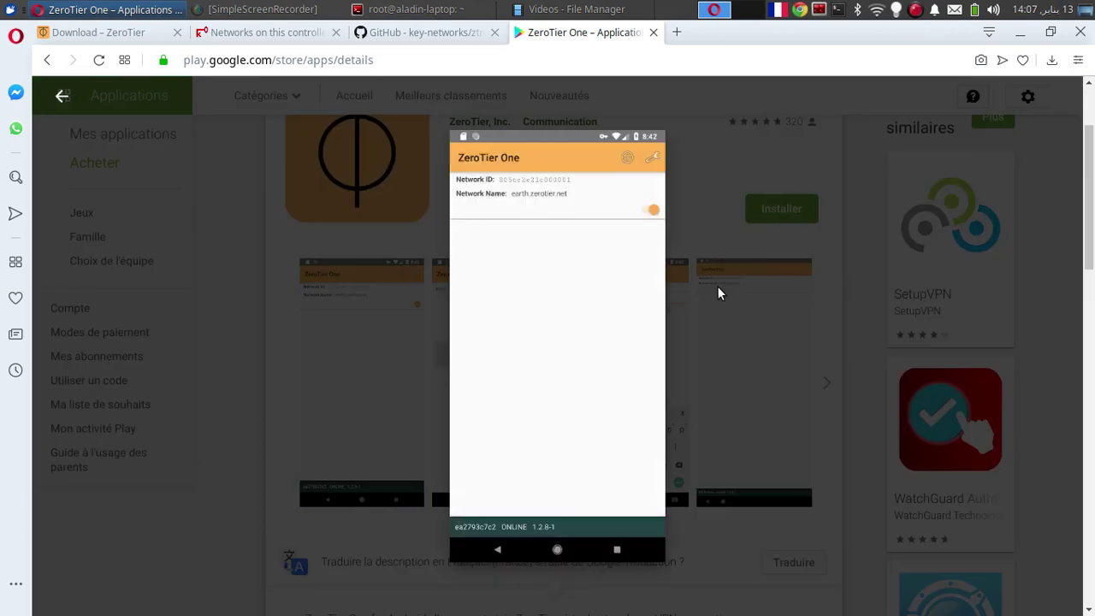
left_click(822, 374)
left_click(817, 383)
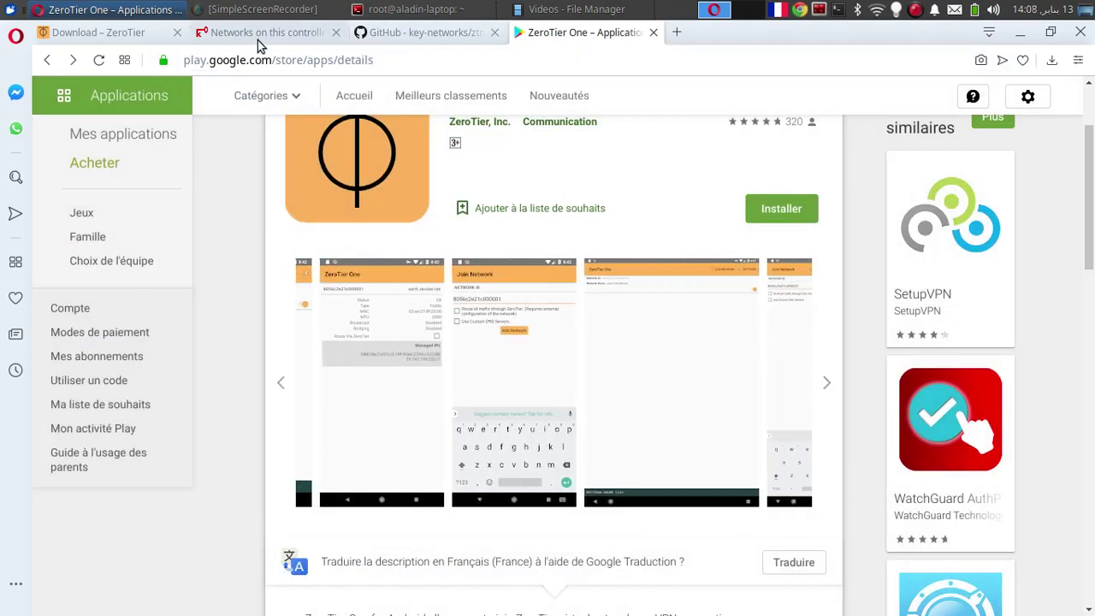
left_click(137, 37)
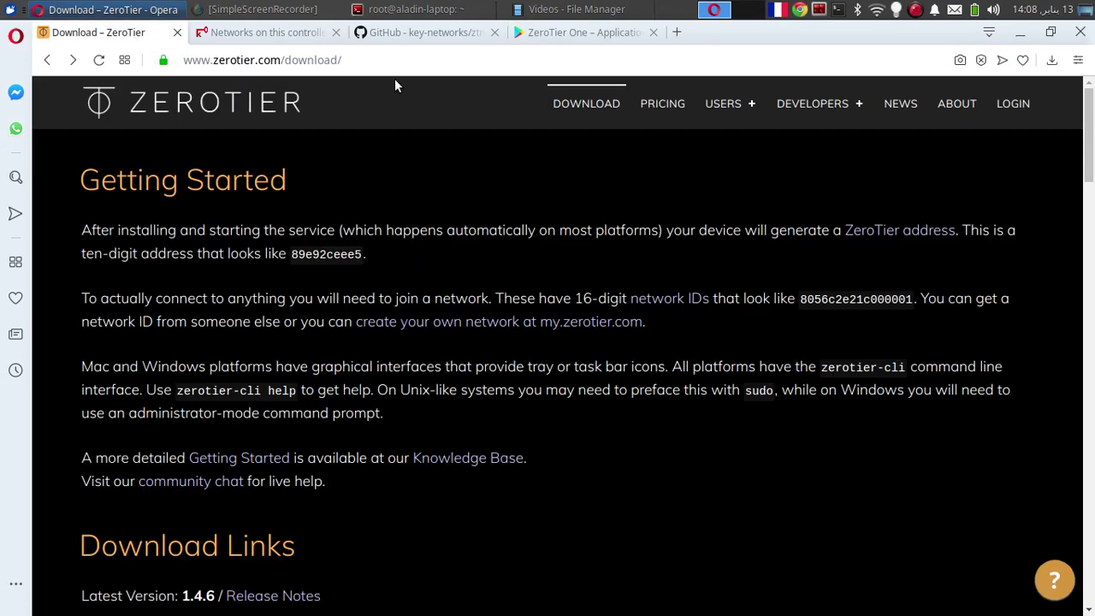
Open the zerotier_tutorial_arabic network in ztncui and view its members list
left_click(277, 36)
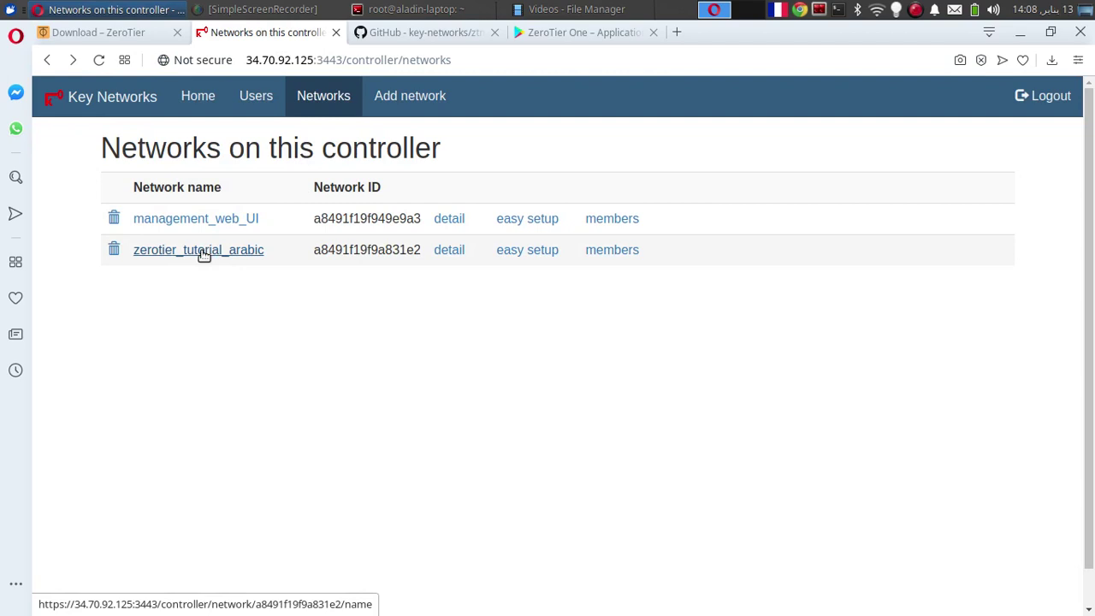
left_click(204, 252)
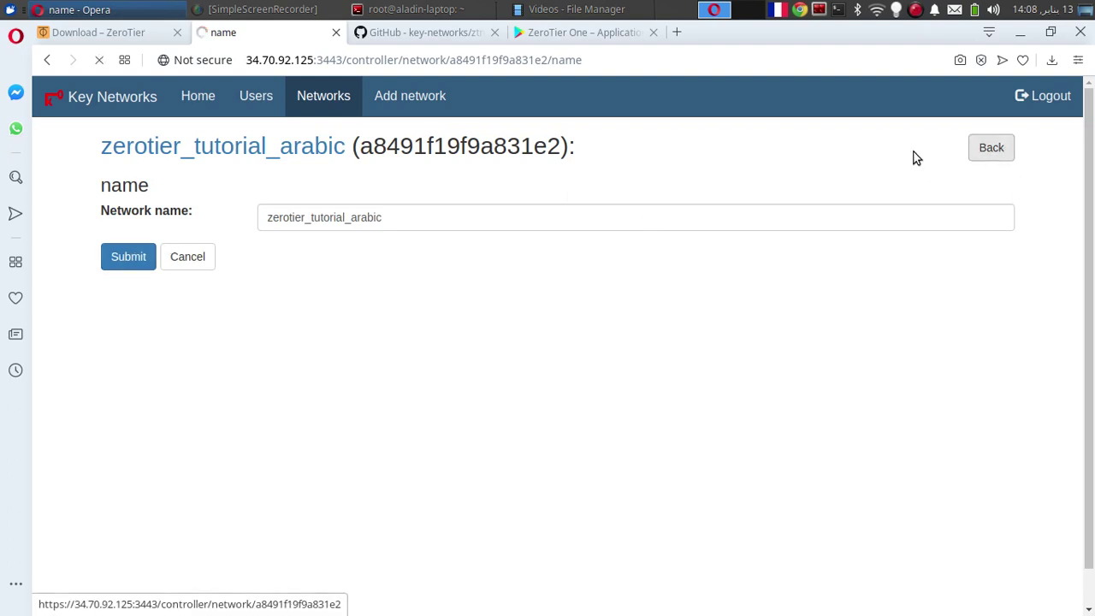
left_click(1001, 153)
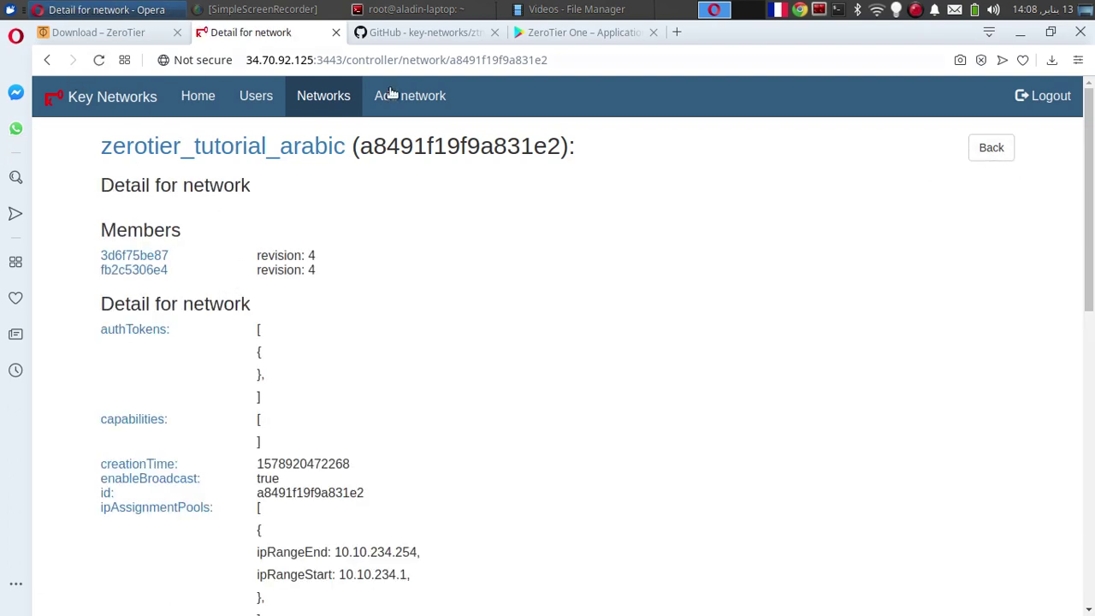
left_click(303, 98)
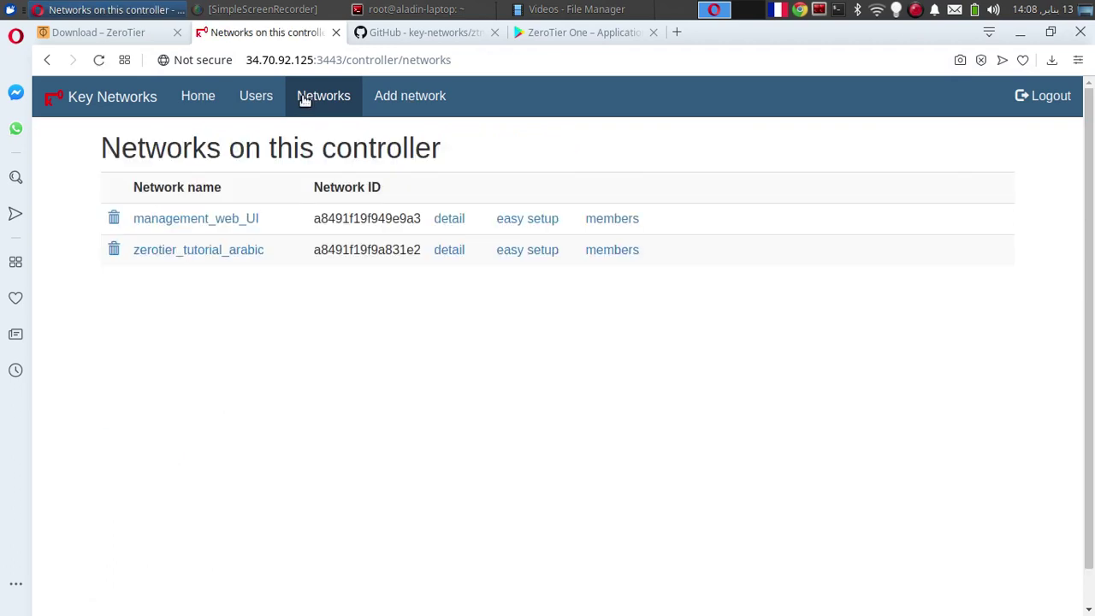
left_click(603, 252)
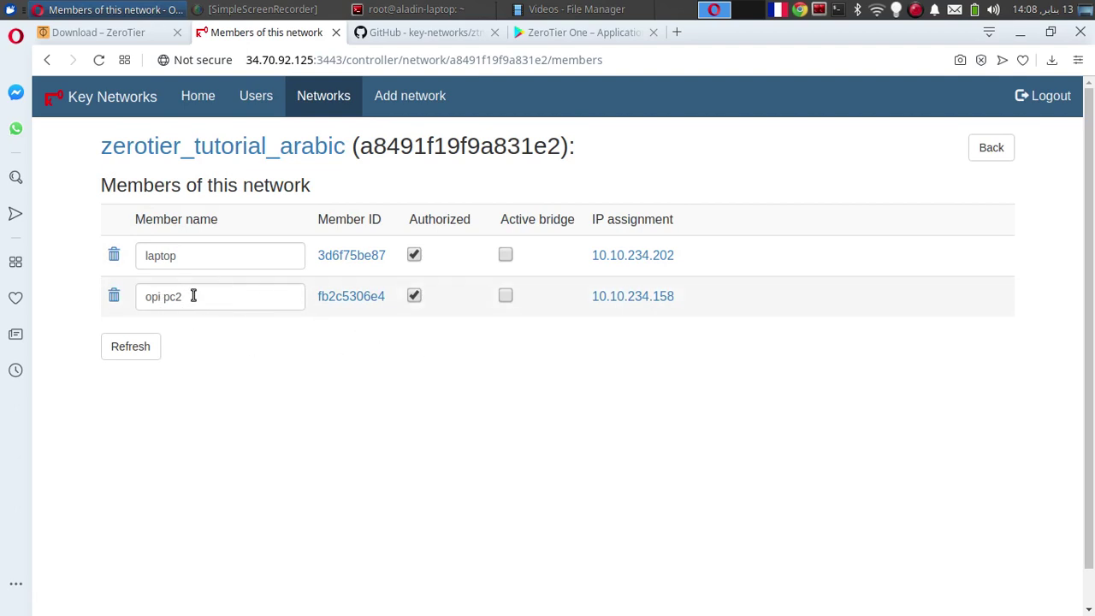
Inspect the opi pc2 member name without changing it, then return to the Google Play tab
left_click_drag(194, 295, 136, 295)
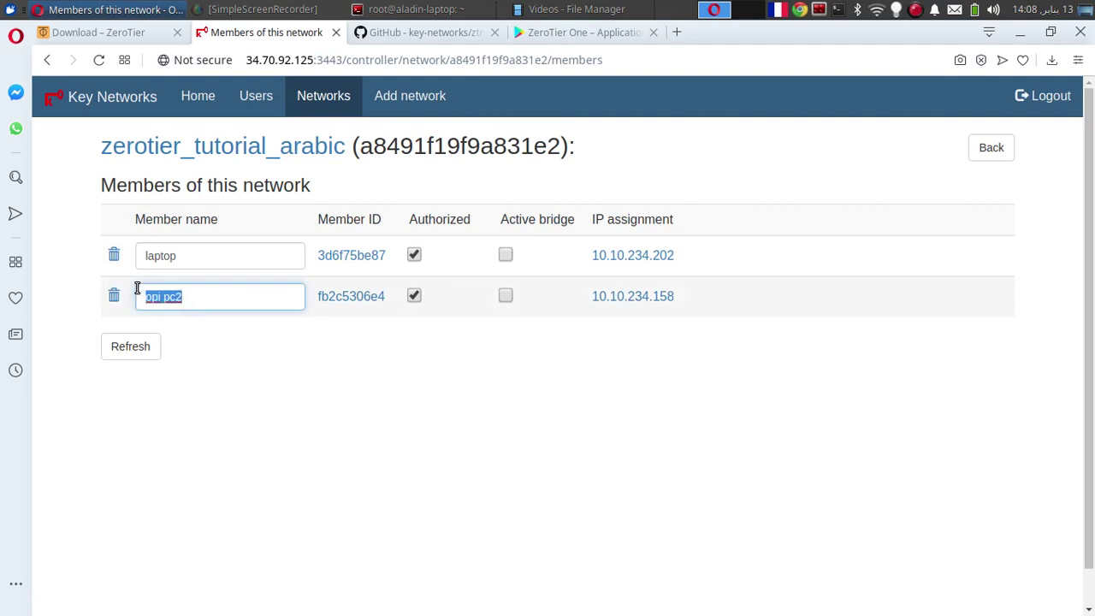
left_click(360, 367)
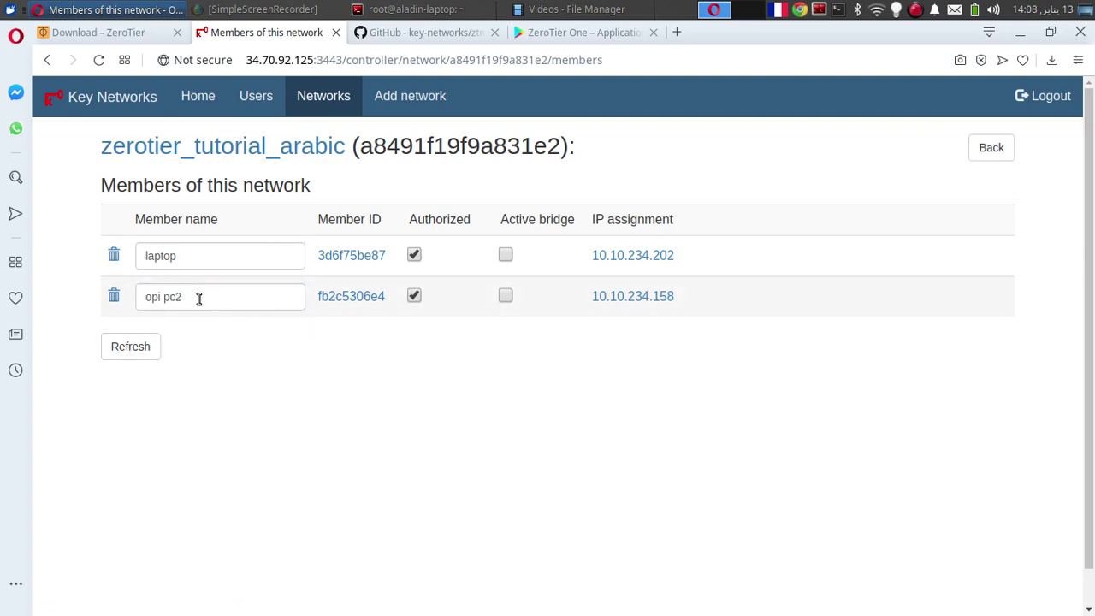
triple_click(198, 298)
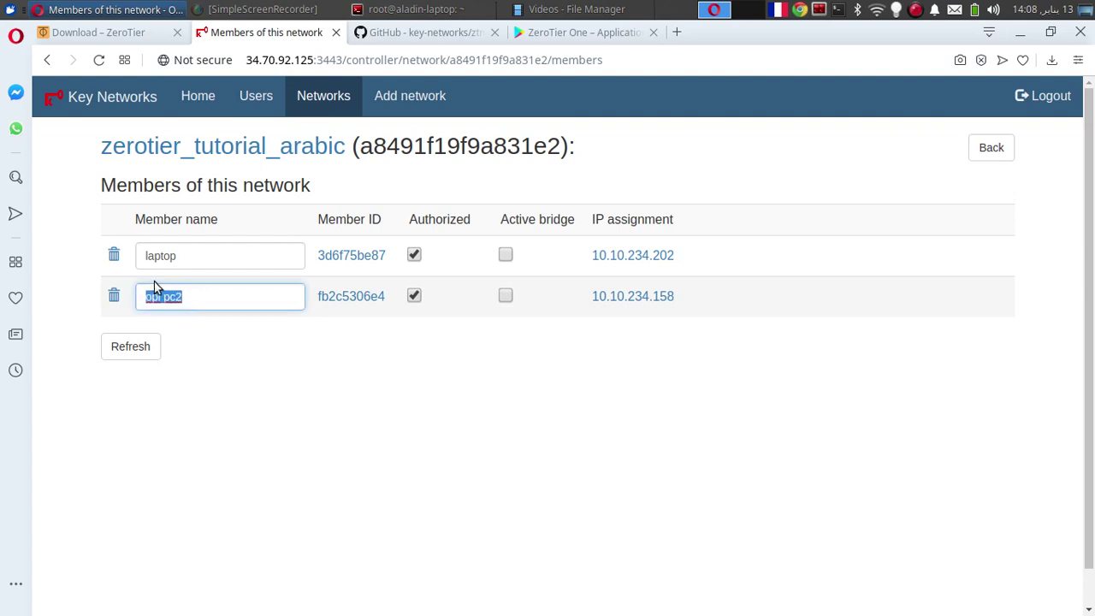
left_click(193, 316)
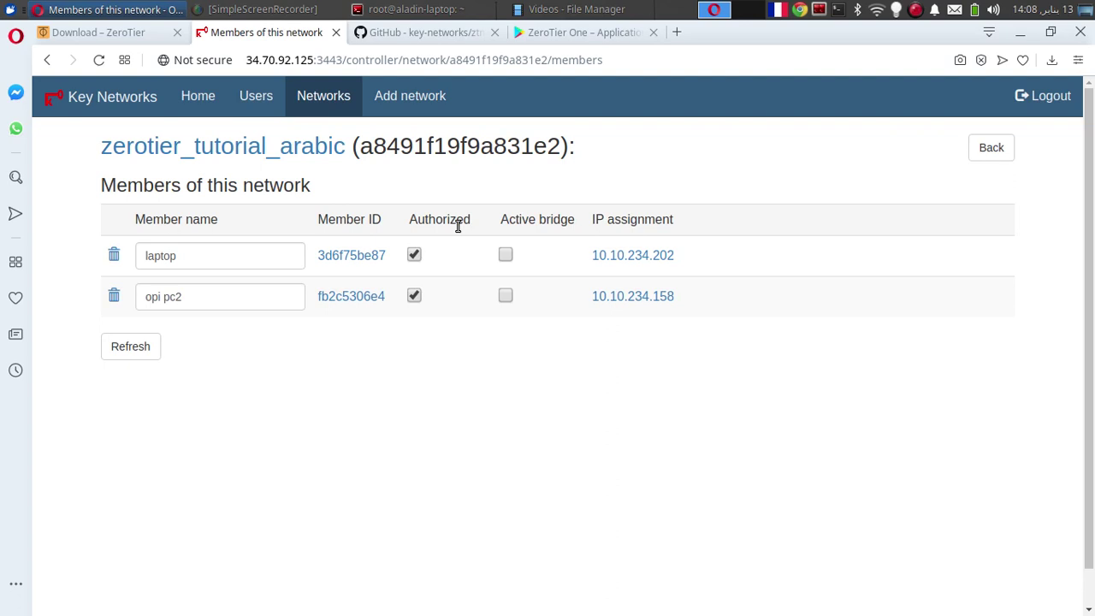
left_click(582, 31)
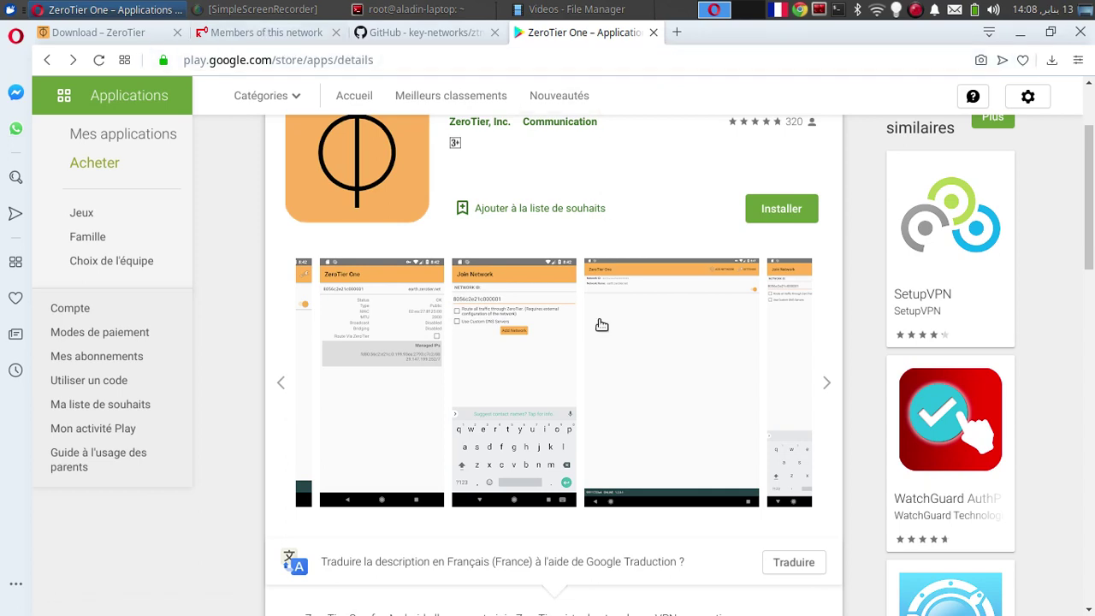
Revisit the members list, switch to the ZeroTier download page, and open the screen recorder's menu
left_click(279, 41)
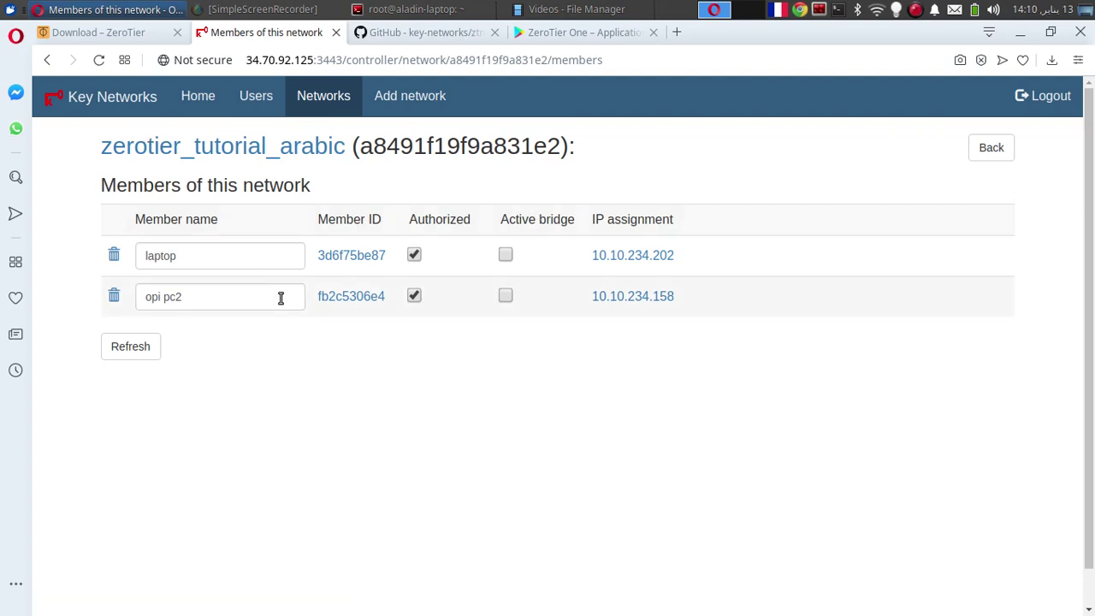
left_click(130, 37)
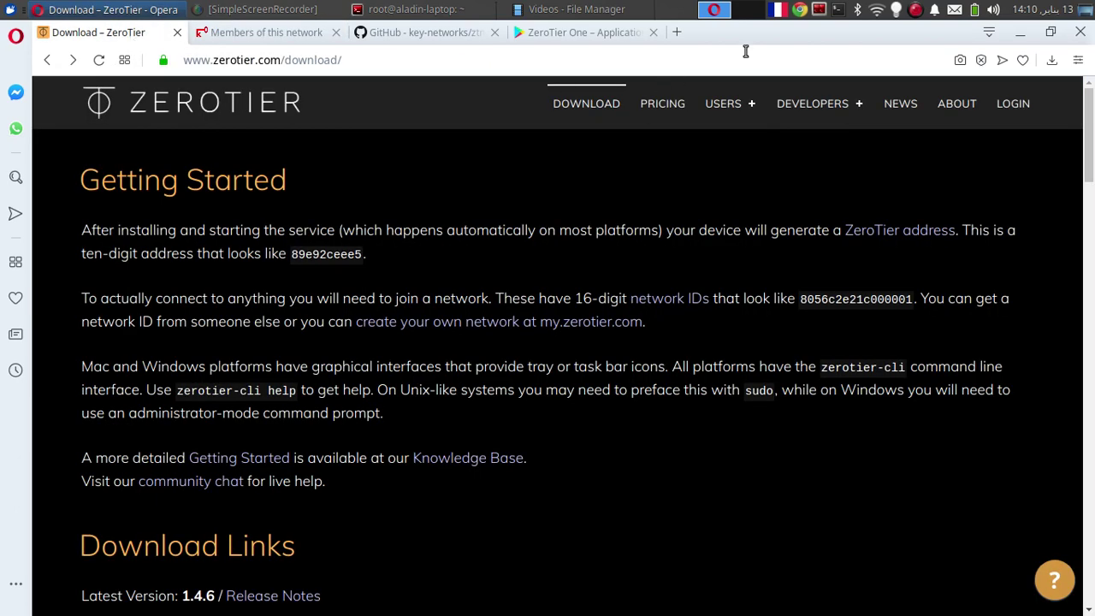
left_click(916, 13)
right_click(916, 11)
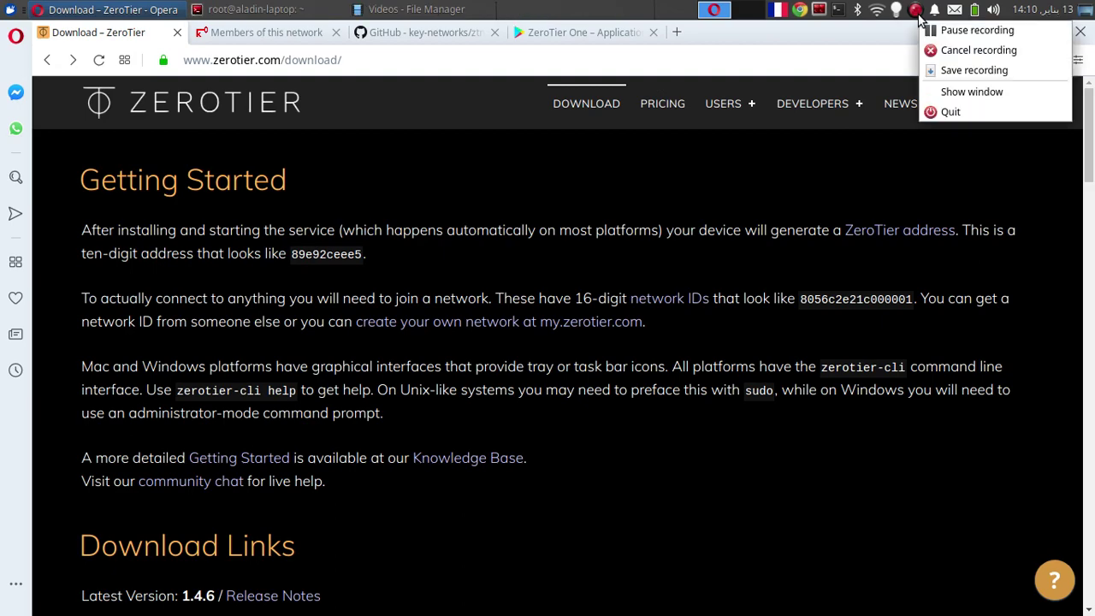